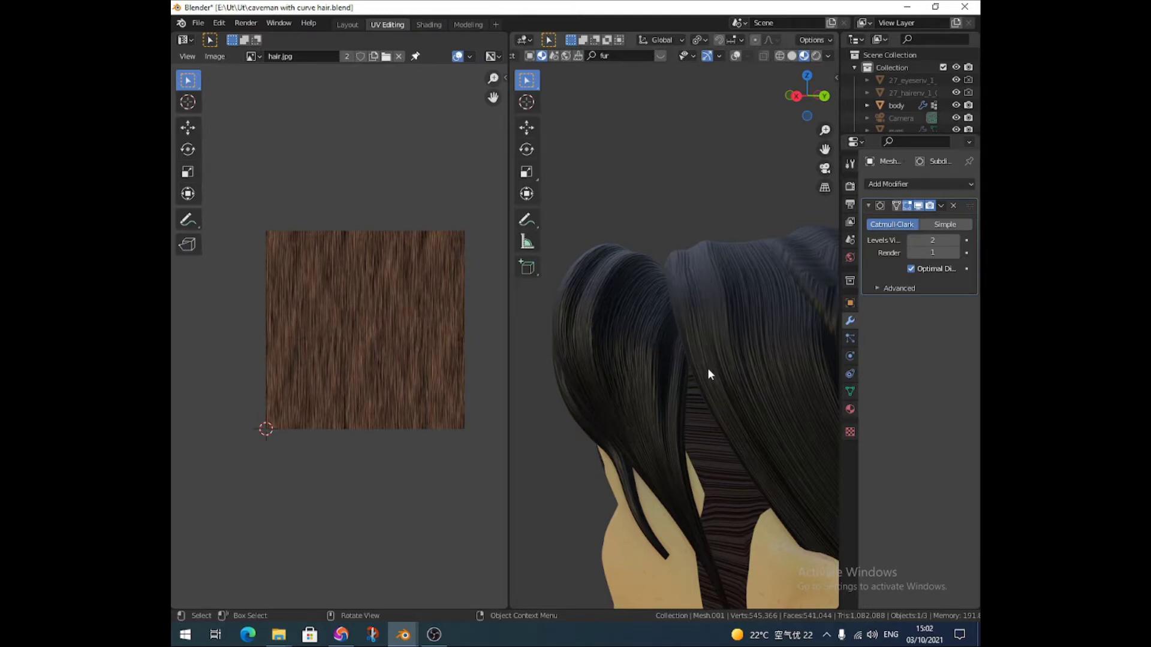
Step: Orbit around the hair and hide the body mesh in the Outliner
middle_drag(708, 370, 570, 345)
shift+middle_drag(632, 477, 581, 412)
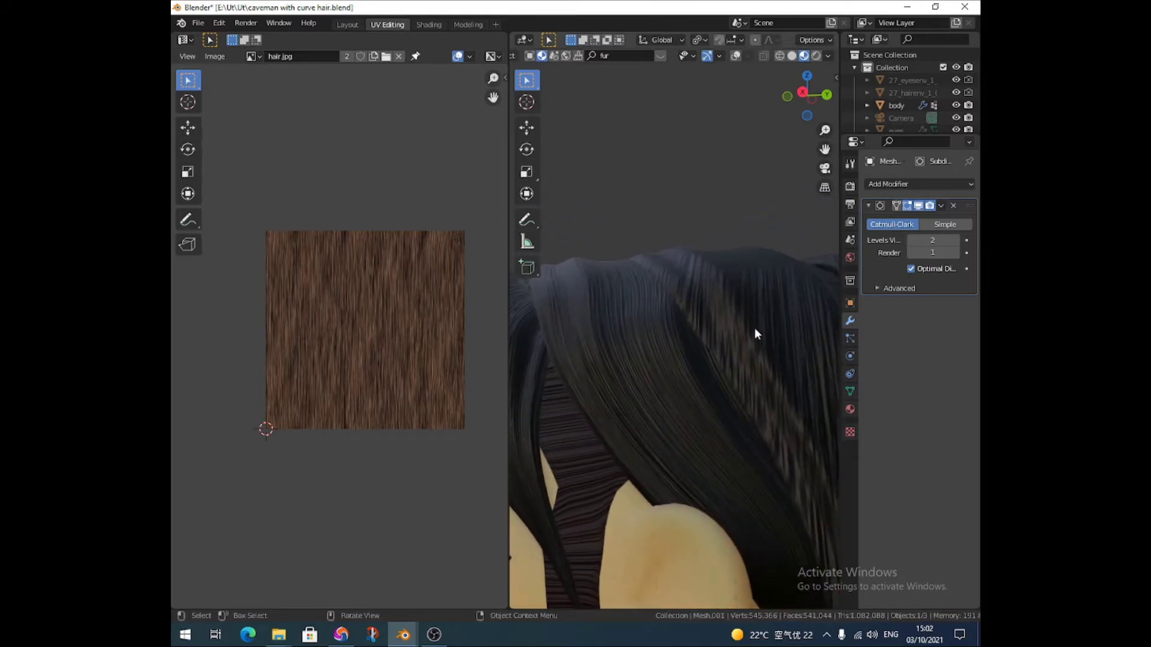
middle_drag(754, 330, 719, 336)
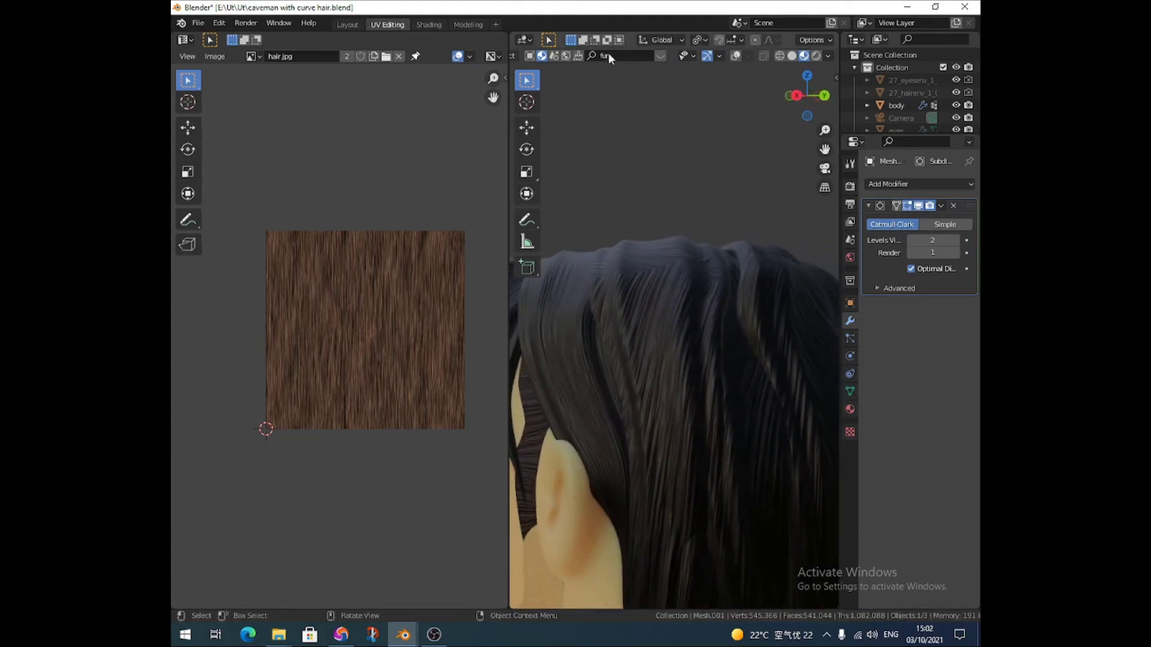
middle_drag(529, 418, 571, 411)
scroll(671, 440, down, 4)
scroll(679, 347, up, 5)
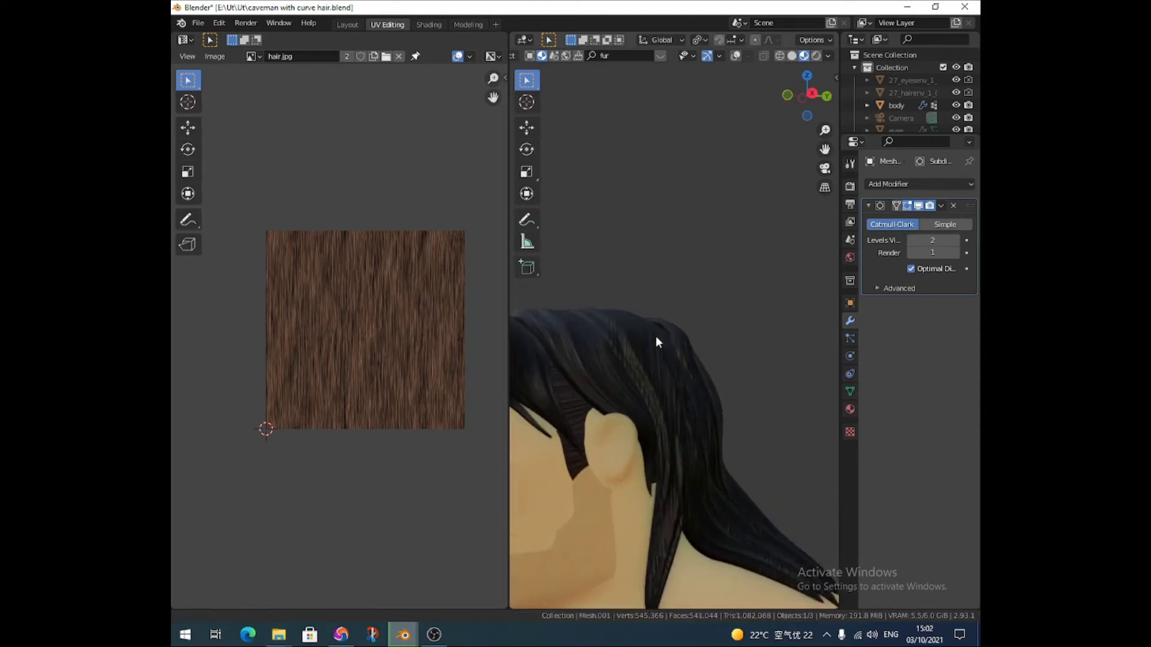
click(957, 105)
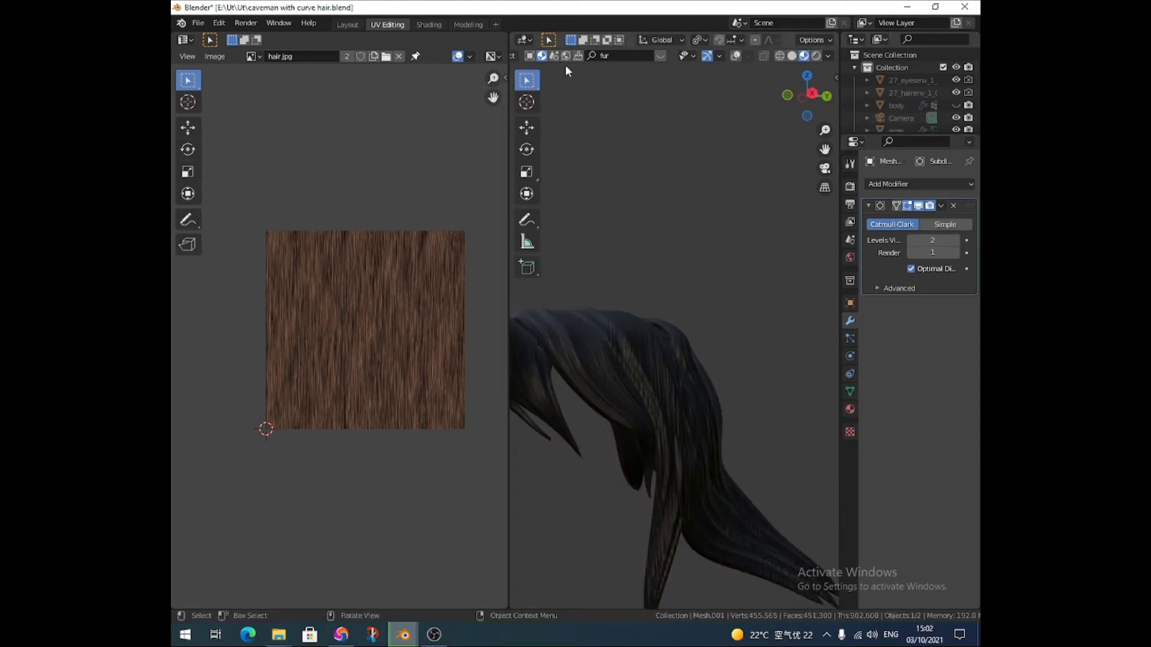
Step: Switch the hair mesh into Edit Mode to show its UVs over hair.jpg
scroll(565, 59, up, 6)
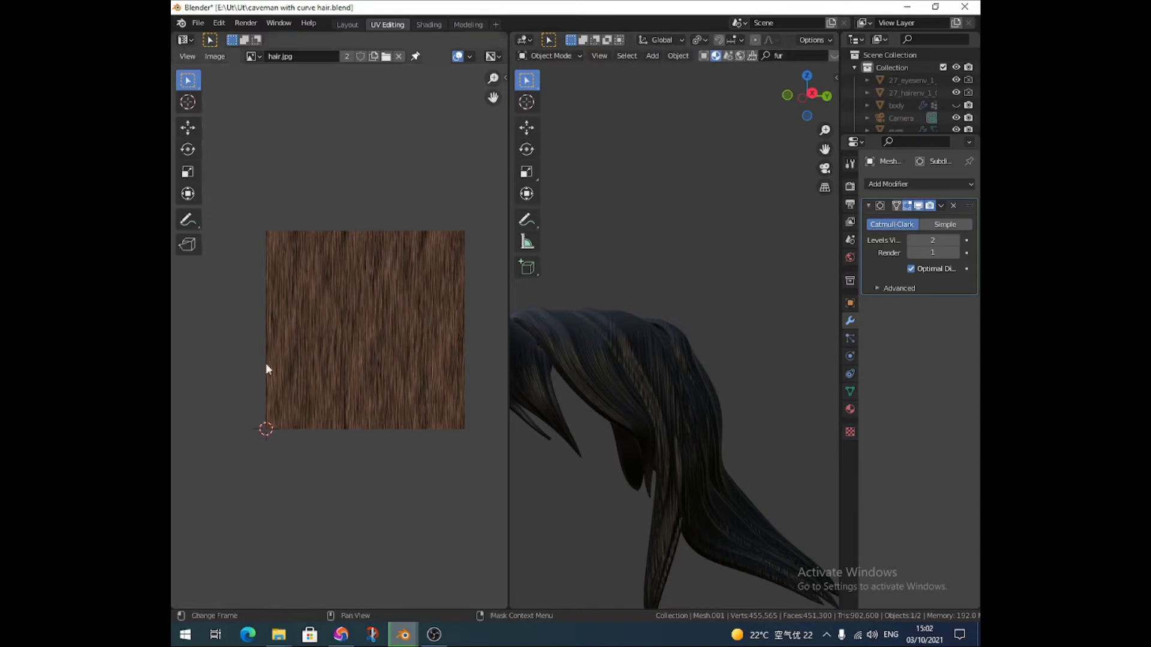
click(549, 55)
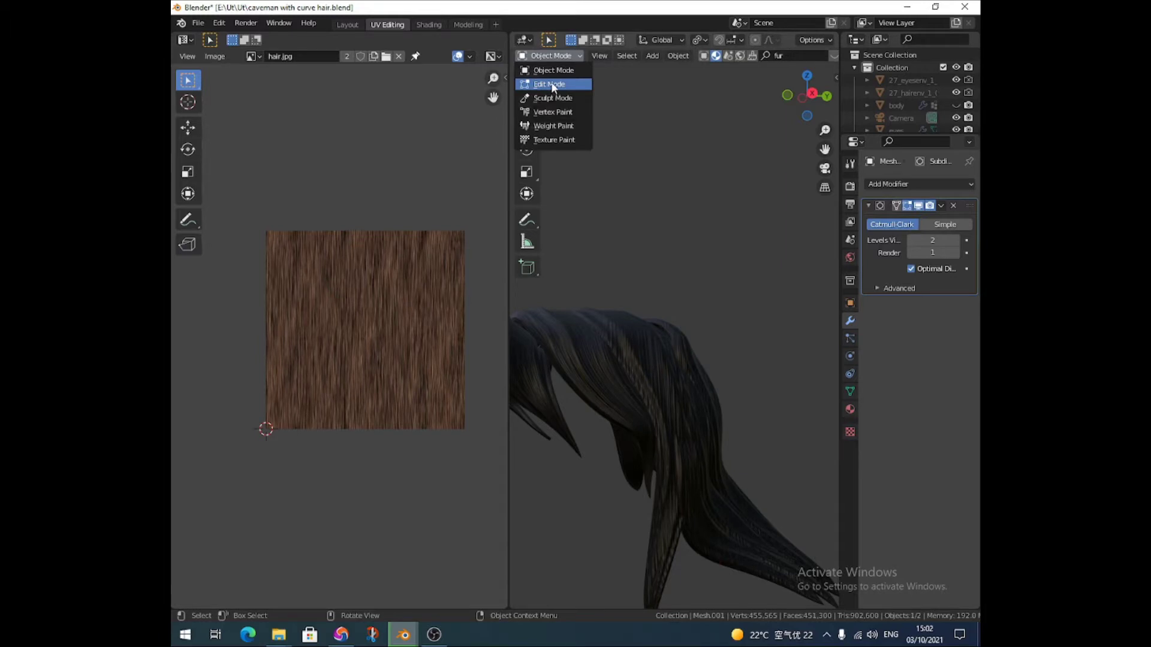
click(551, 84)
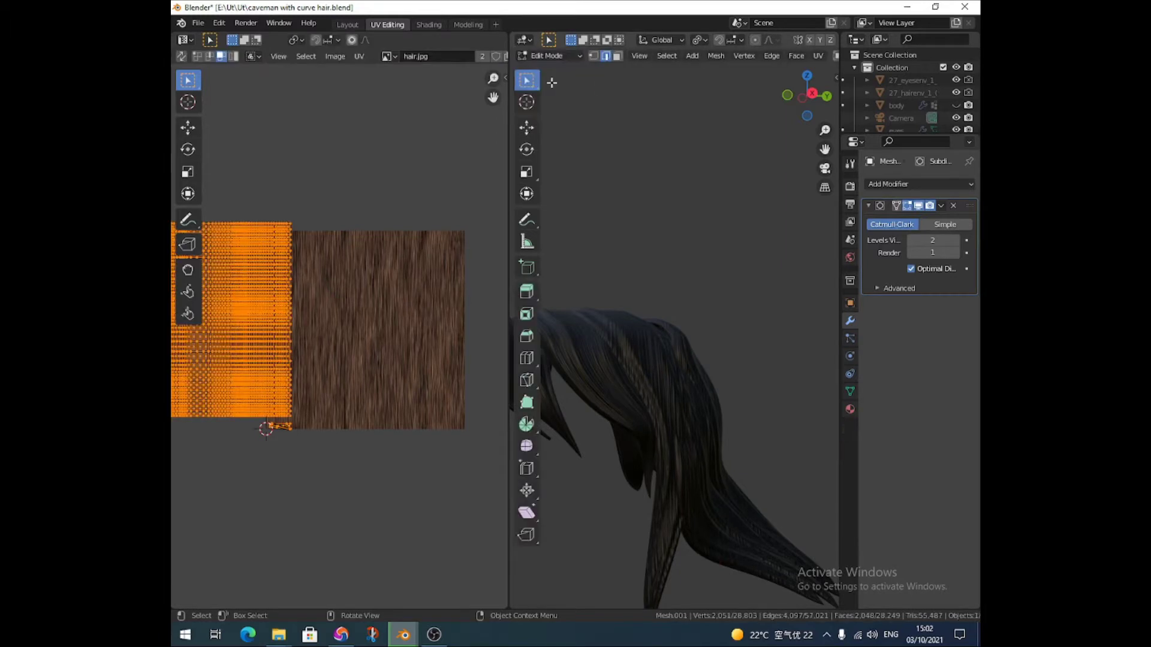
Step: Frame the long hair material's node tree in the Shading workspace and save the file
click(429, 24)
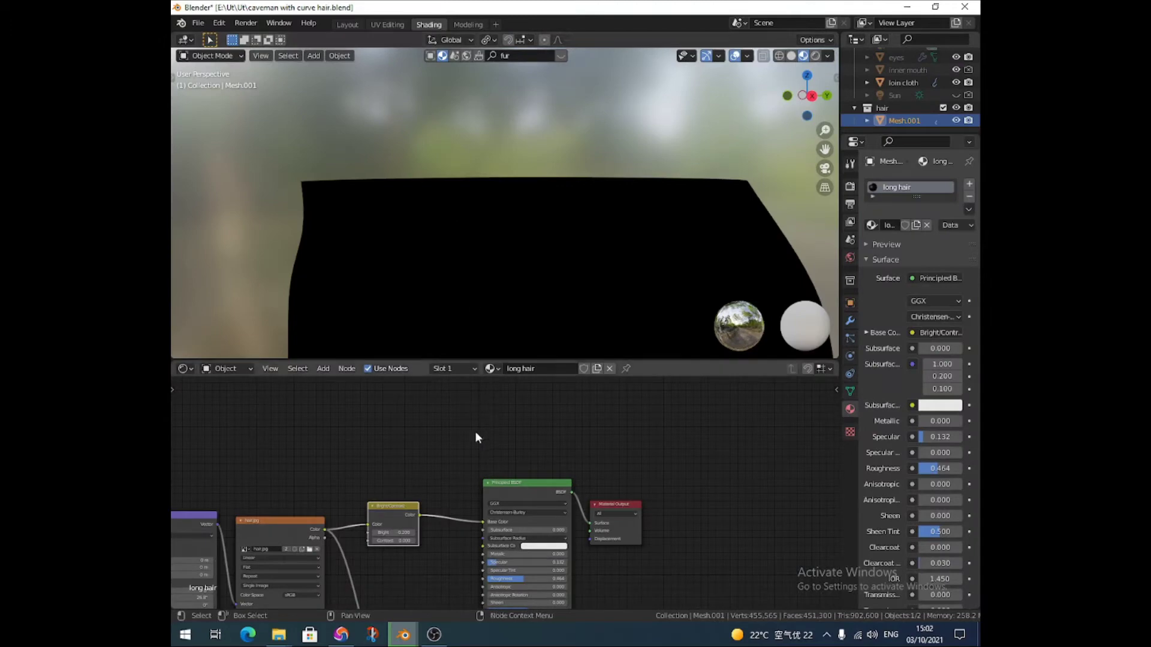
middle_drag(473, 462, 601, 359)
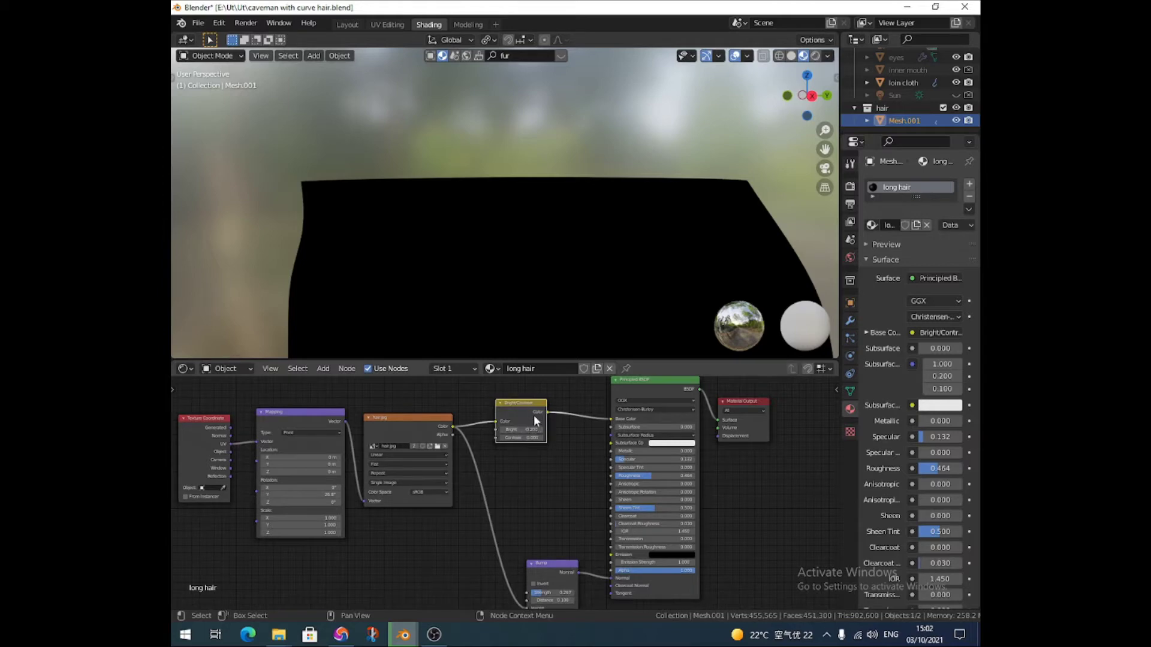
key(ctrl+s)
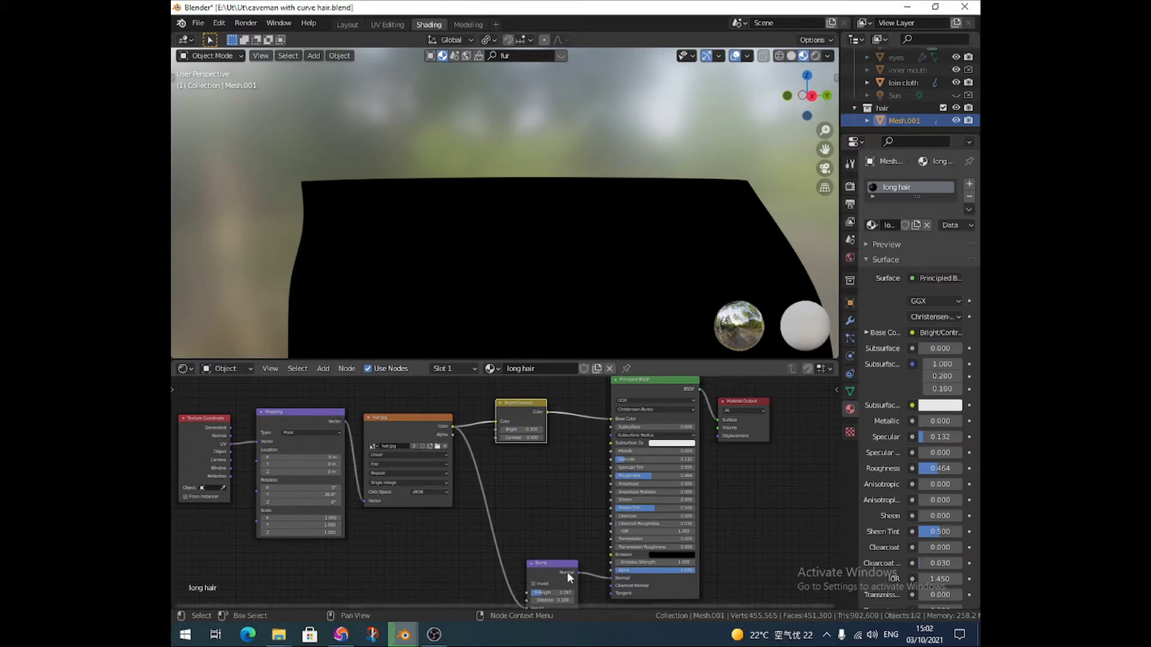
middle_drag(446, 431, 548, 423)
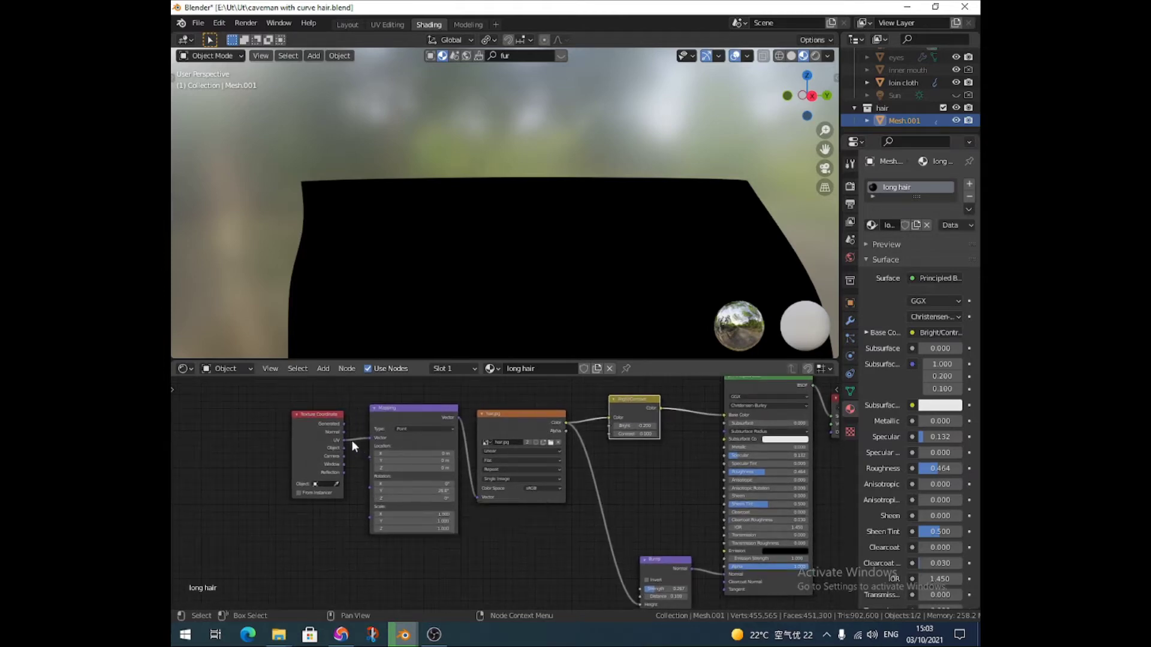
key(ctrl+s)
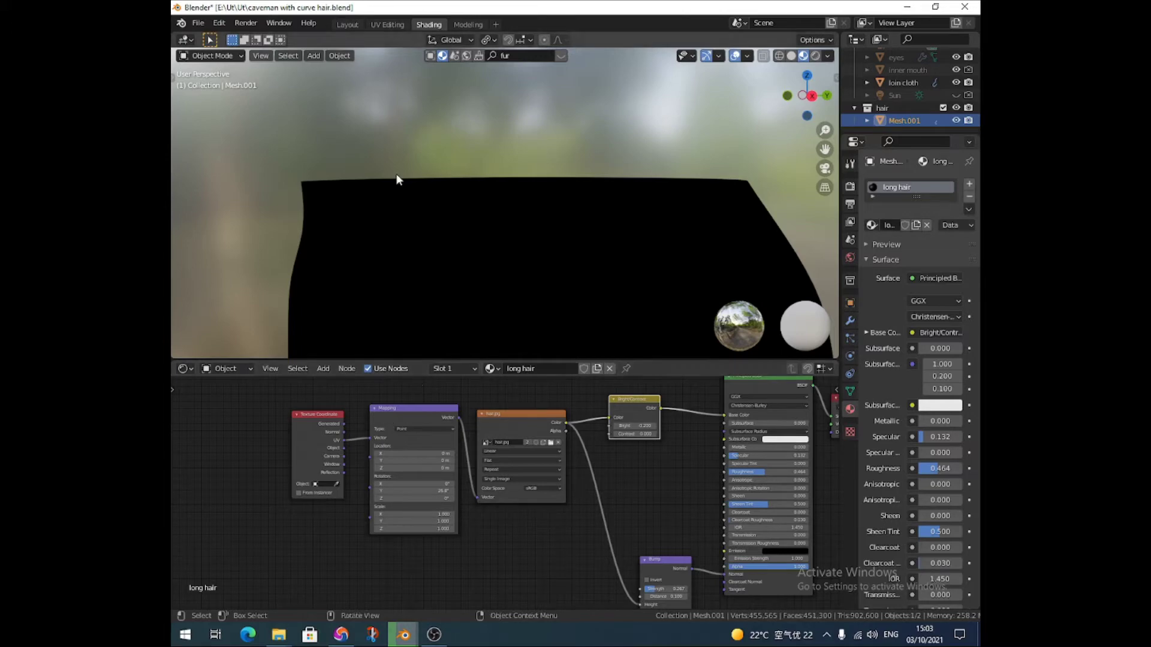
Step: Return to UV Editing and turn on overlays to show the hair wireframe
click(383, 24)
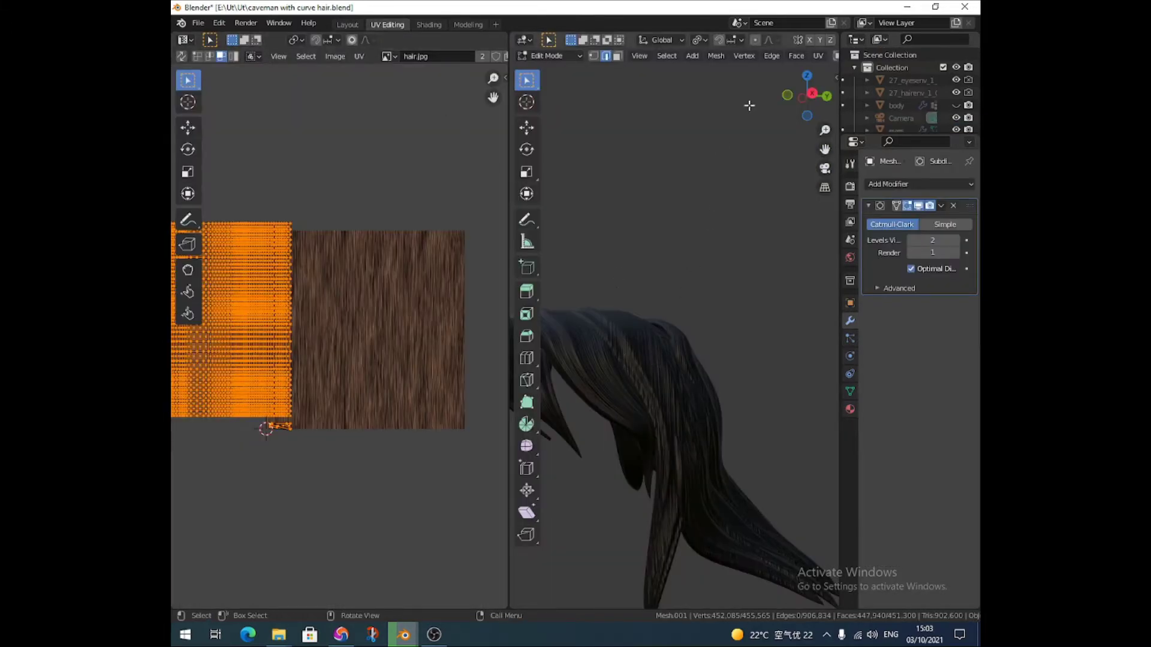
scroll(757, 55, down, 5)
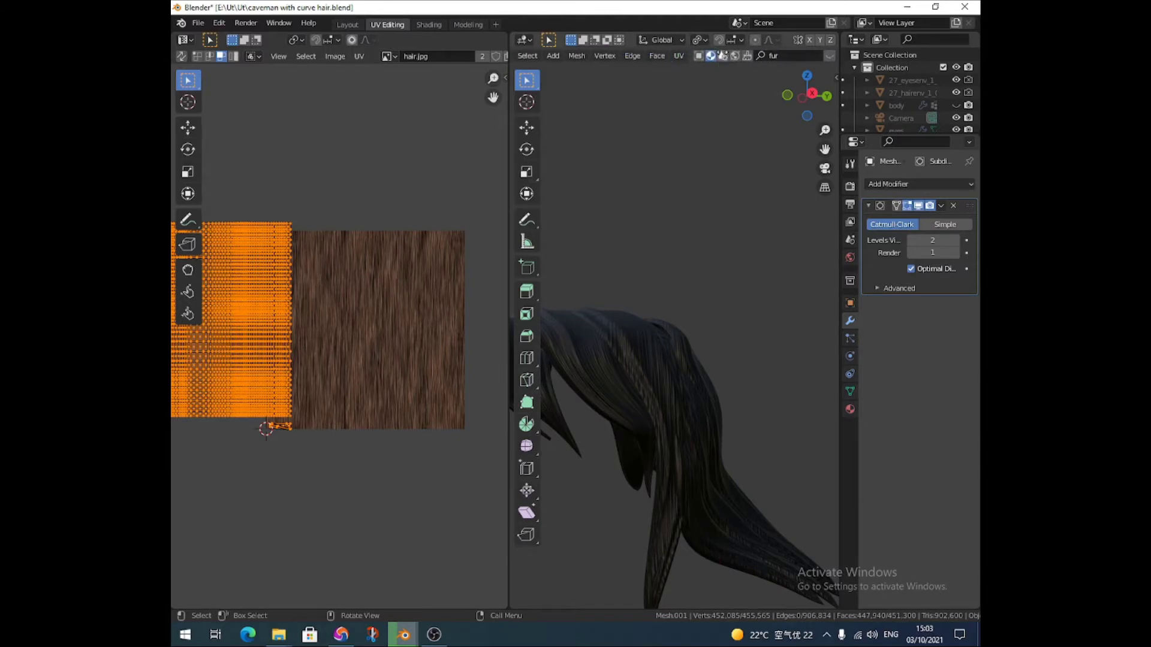
scroll(599, 53, down, 4)
click(762, 55)
shift+middle_drag(650, 321, 660, 290)
scroll(660, 290, up, 5)
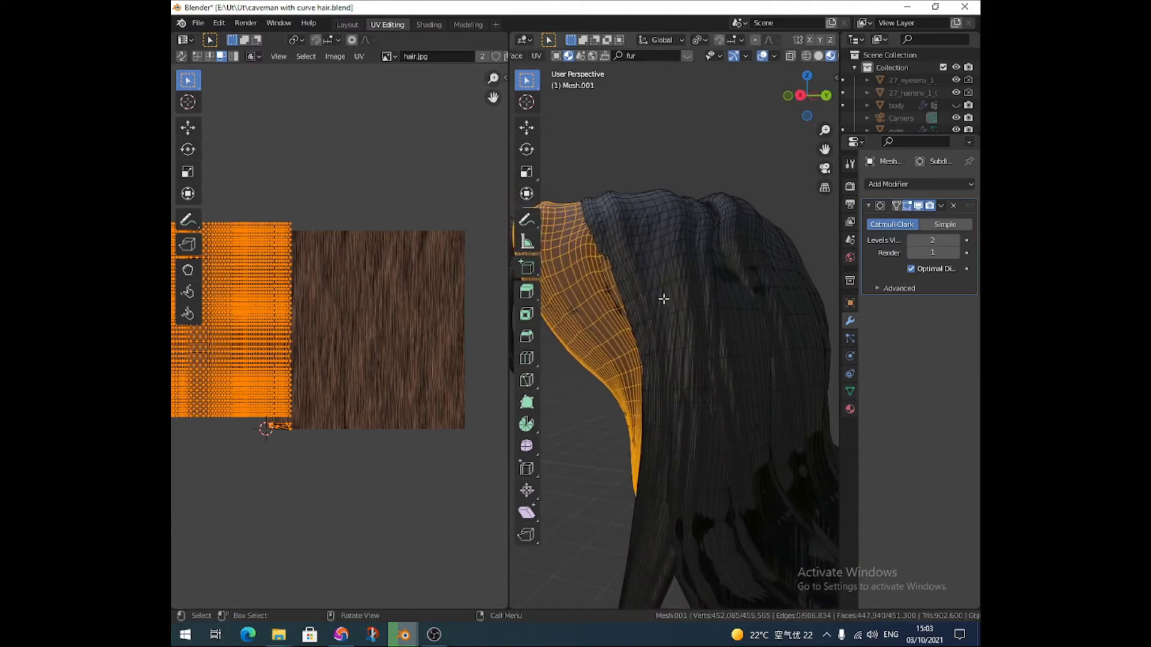
Step: Deselect all and select an edge loop running down a hair strand
click(688, 138)
middle_drag(663, 275, 750, 226)
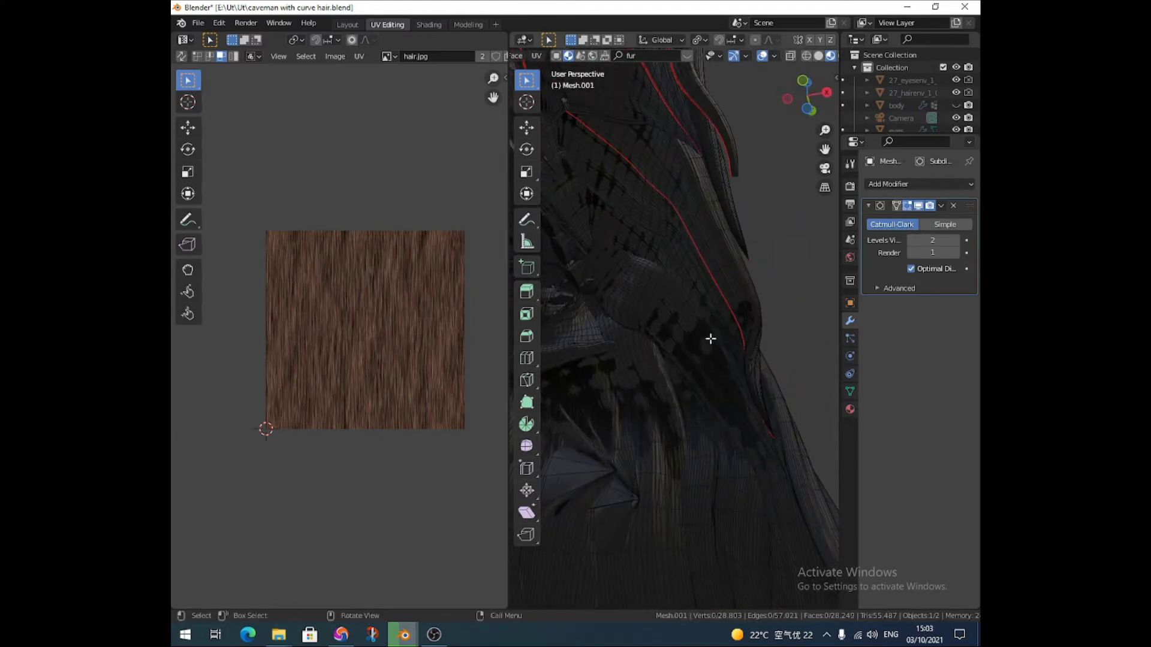
alt+click(648, 296)
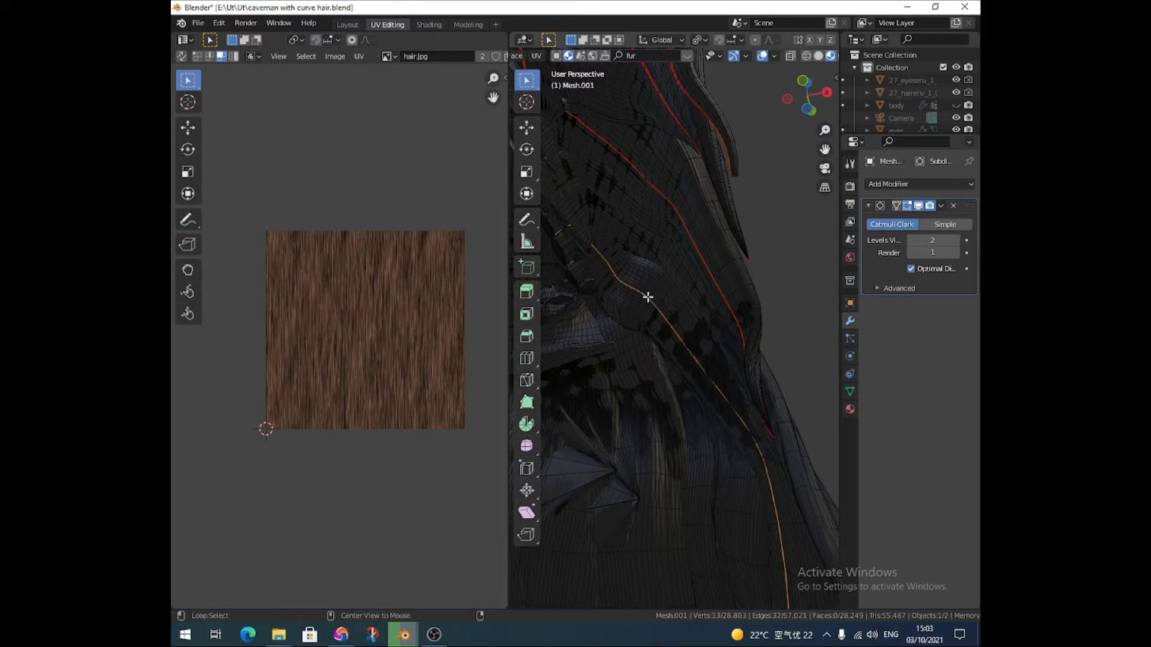
middle_drag(698, 308, 676, 324)
Step: Mark the selected edge loop as a seam and select the linked strand
right_click(674, 324)
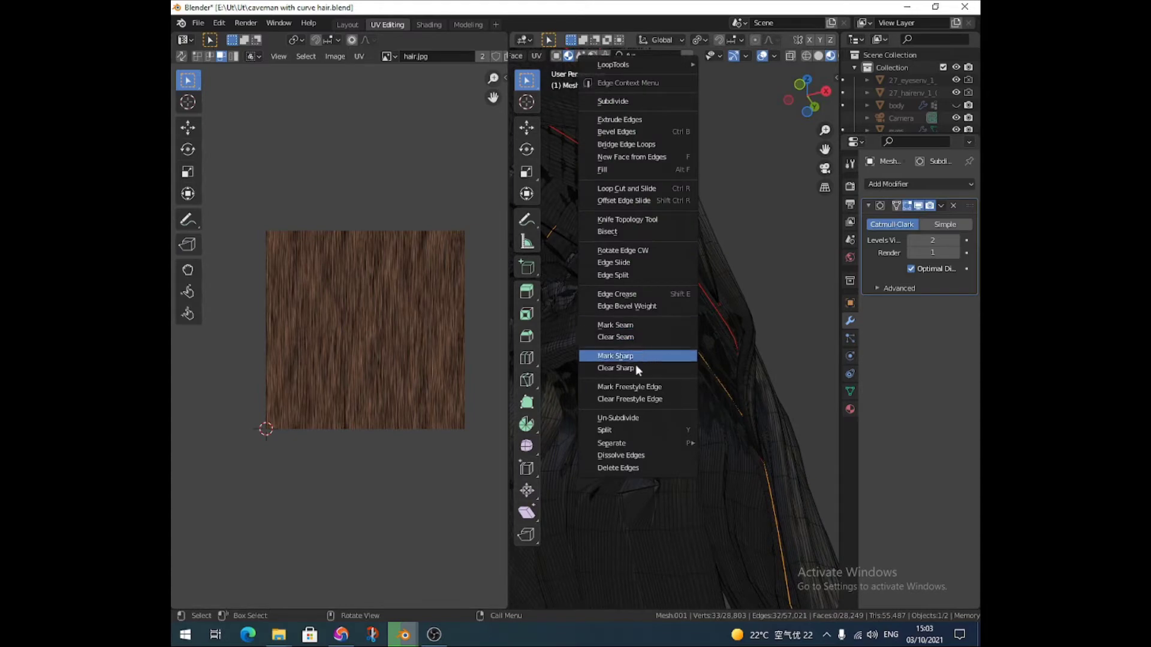
click(678, 324)
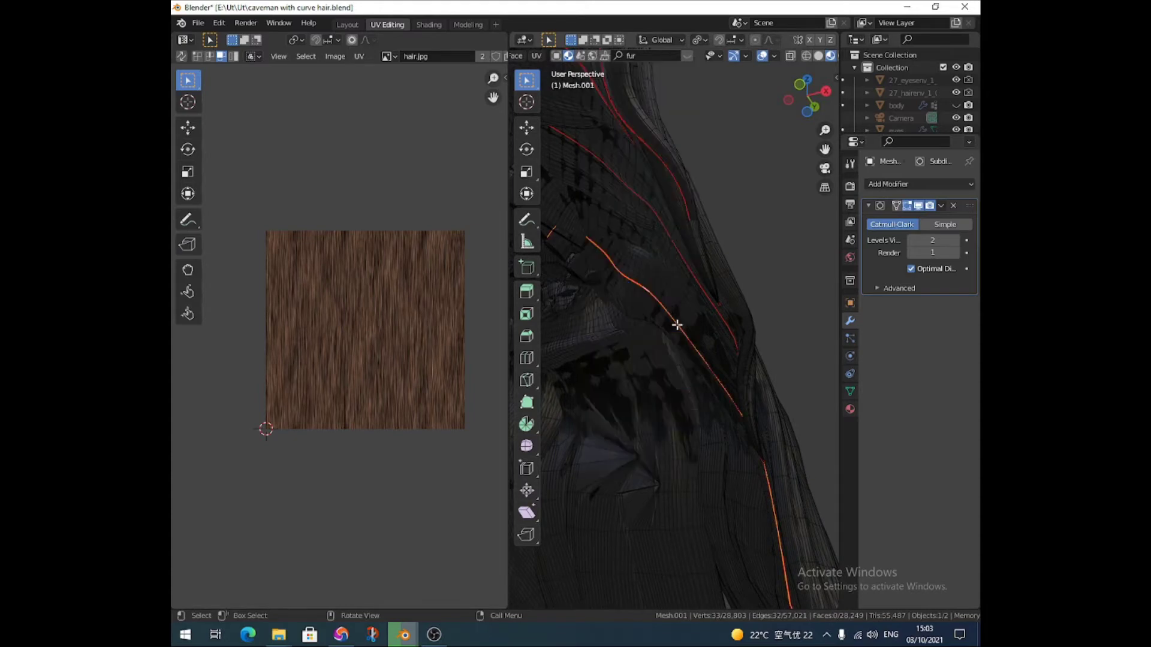
key(l)
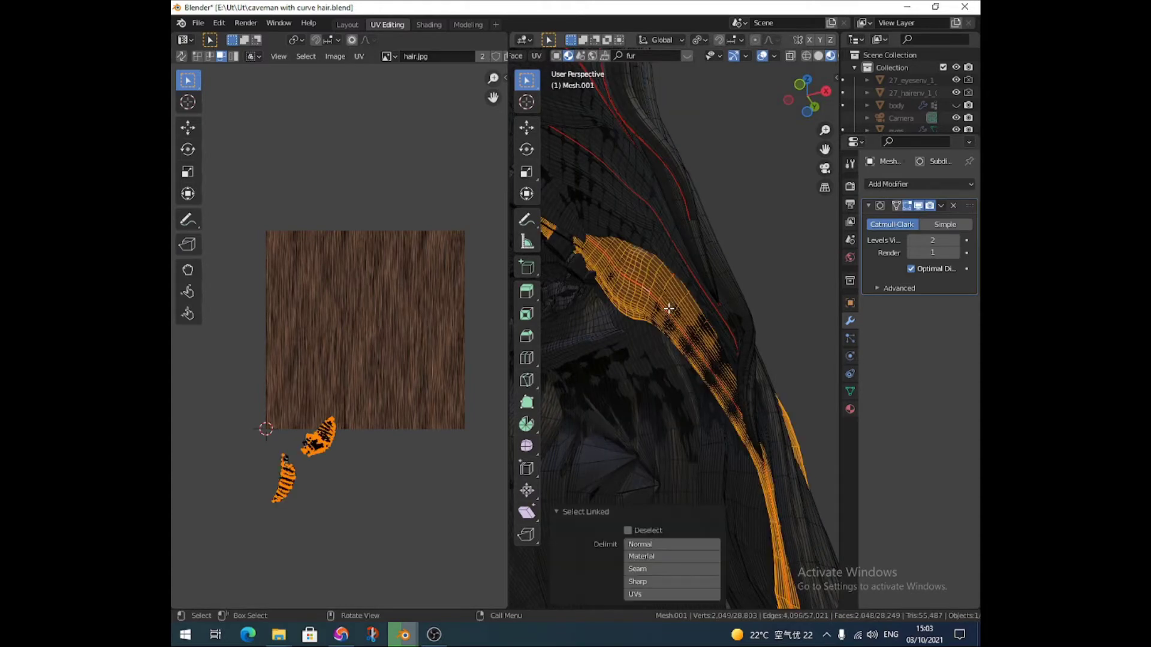
middle_drag(669, 308, 673, 257)
Step: Mark a second edge loop as a seam and select the strand between the seams
click(673, 252)
right_click(673, 258)
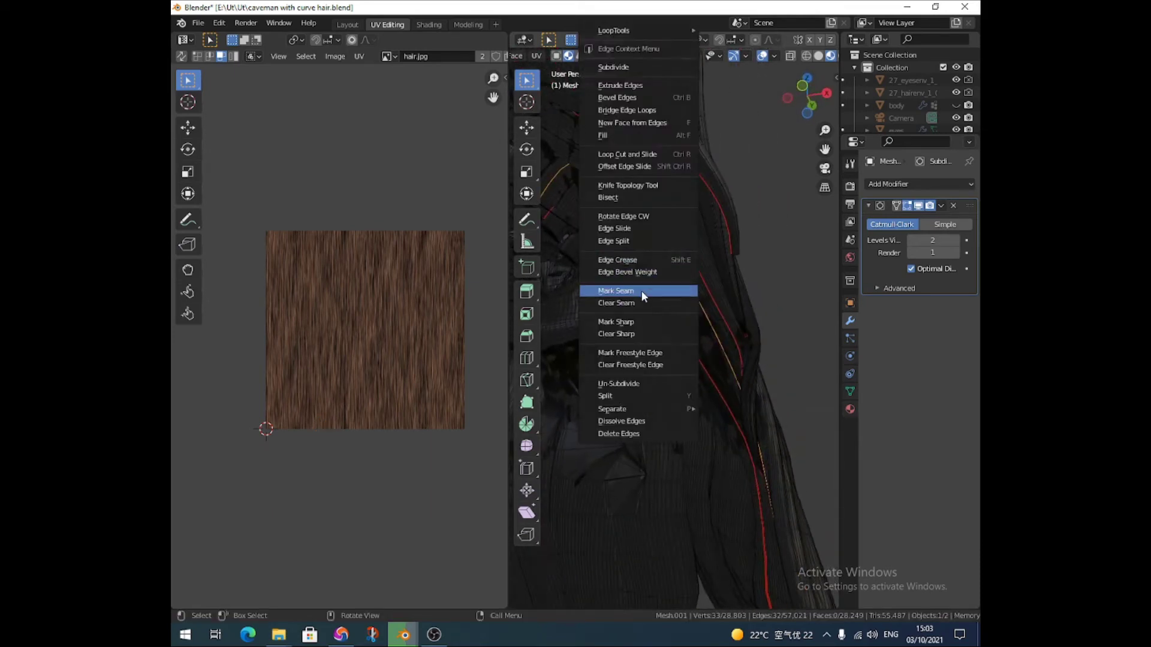
click(765, 251)
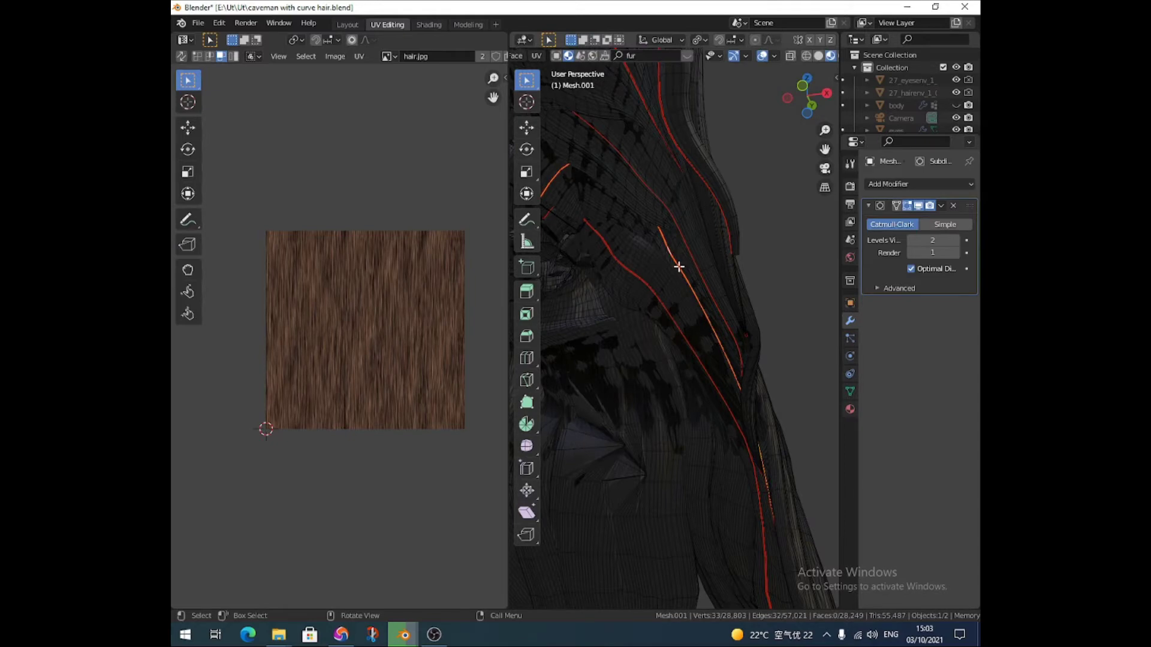
key(l)
middle_drag(678, 267, 630, 290)
Step: Unwrap the selected hair strand with U > Unwrap
key(u)
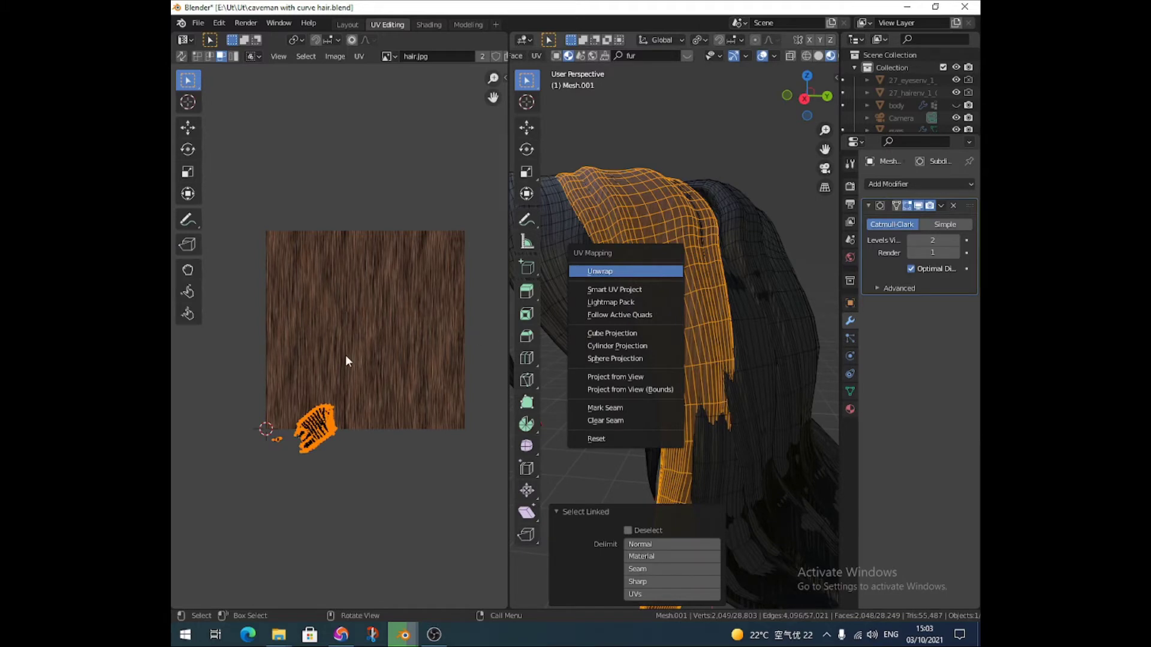
click(610, 274)
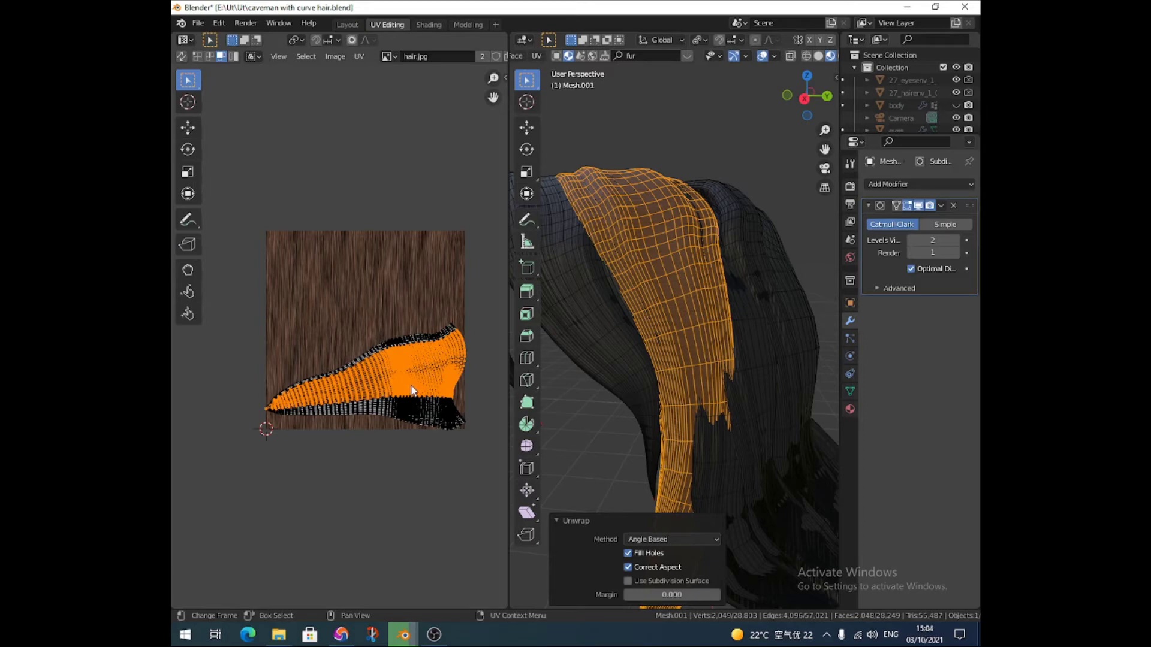
Step: Select the whole UV island and rotate it upright
key(a)
key(g)
key(r)
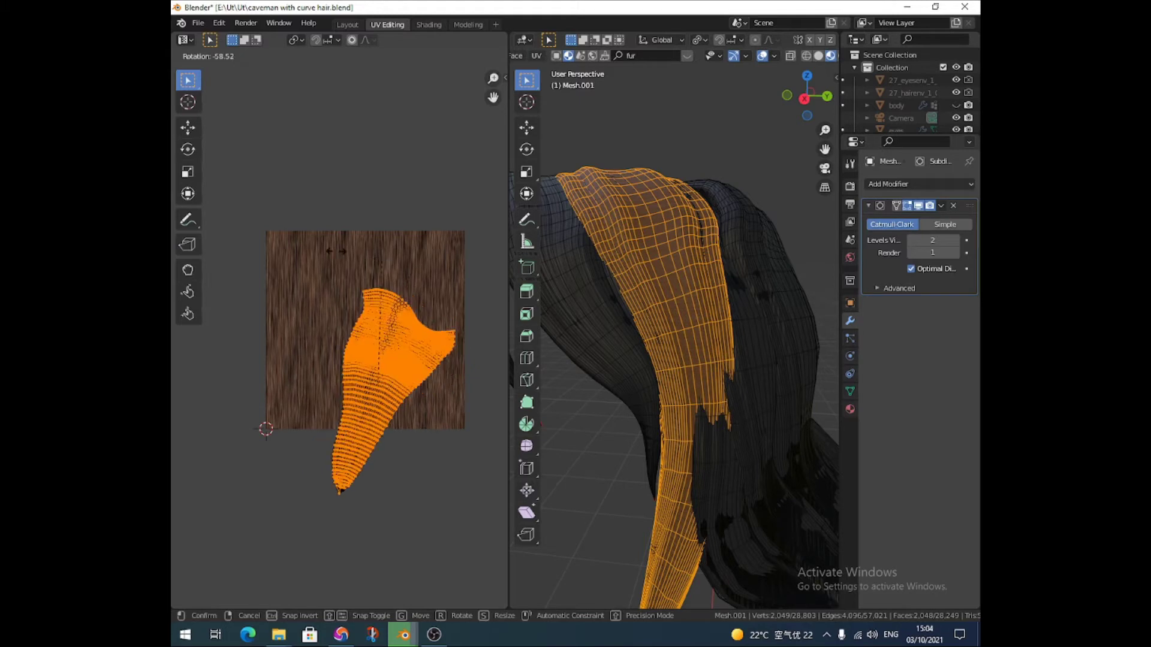
click(374, 336)
Step: Move the island up-left, then lower it slightly along Y onto the texture's left side
key(g)
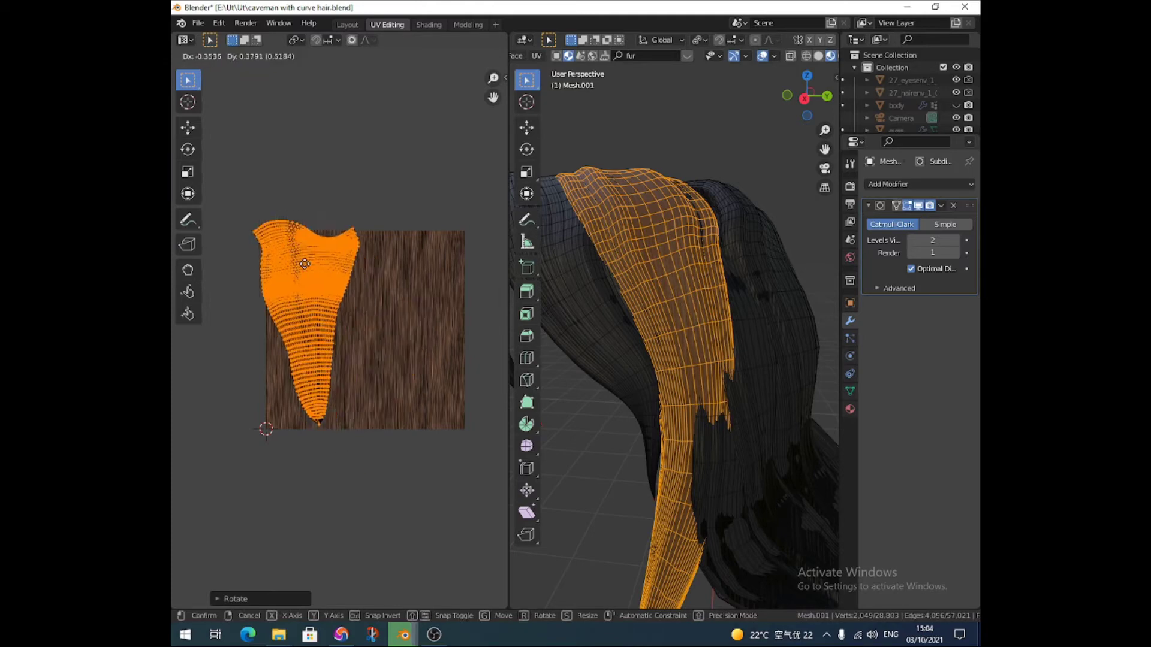
click(306, 262)
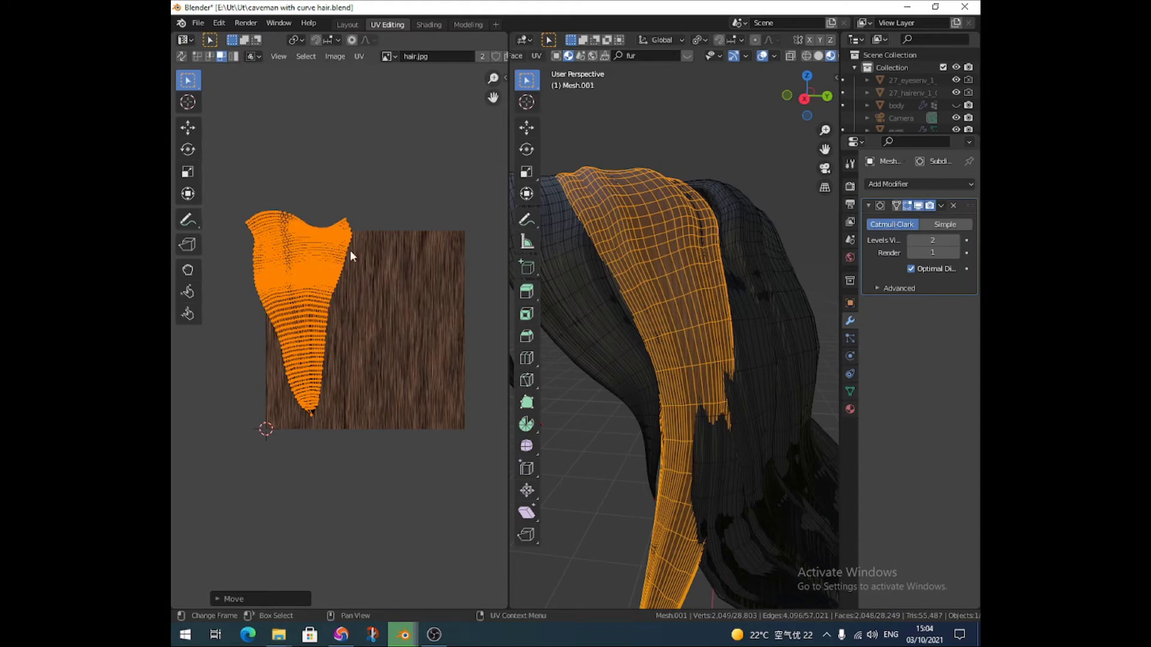
key(g)
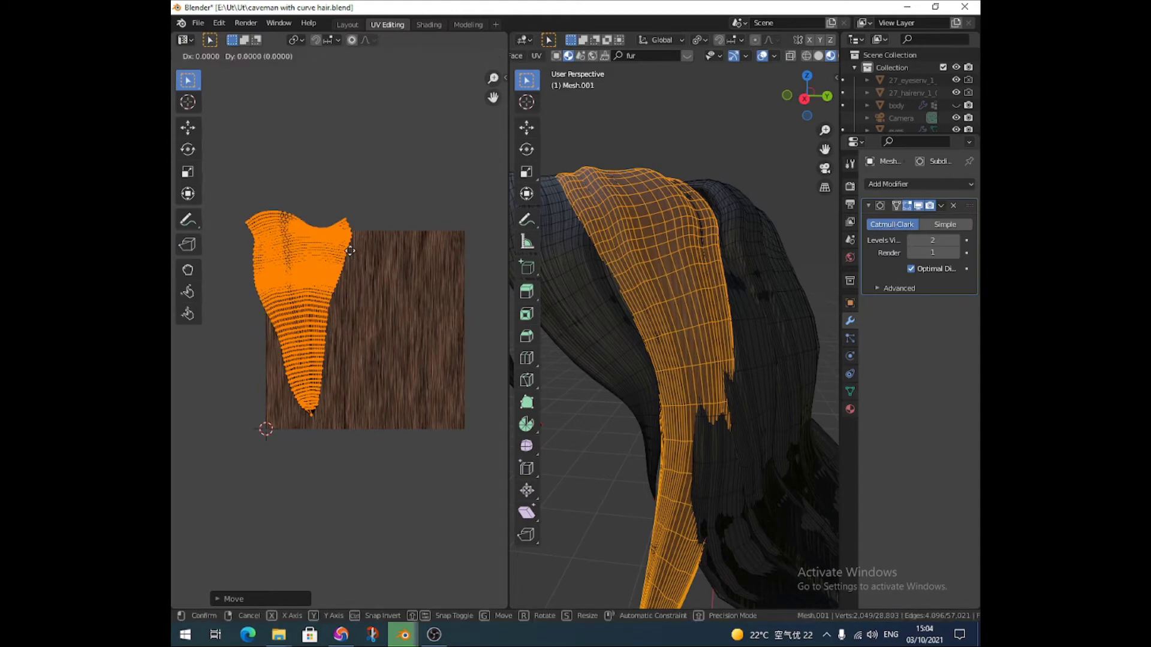
key(y)
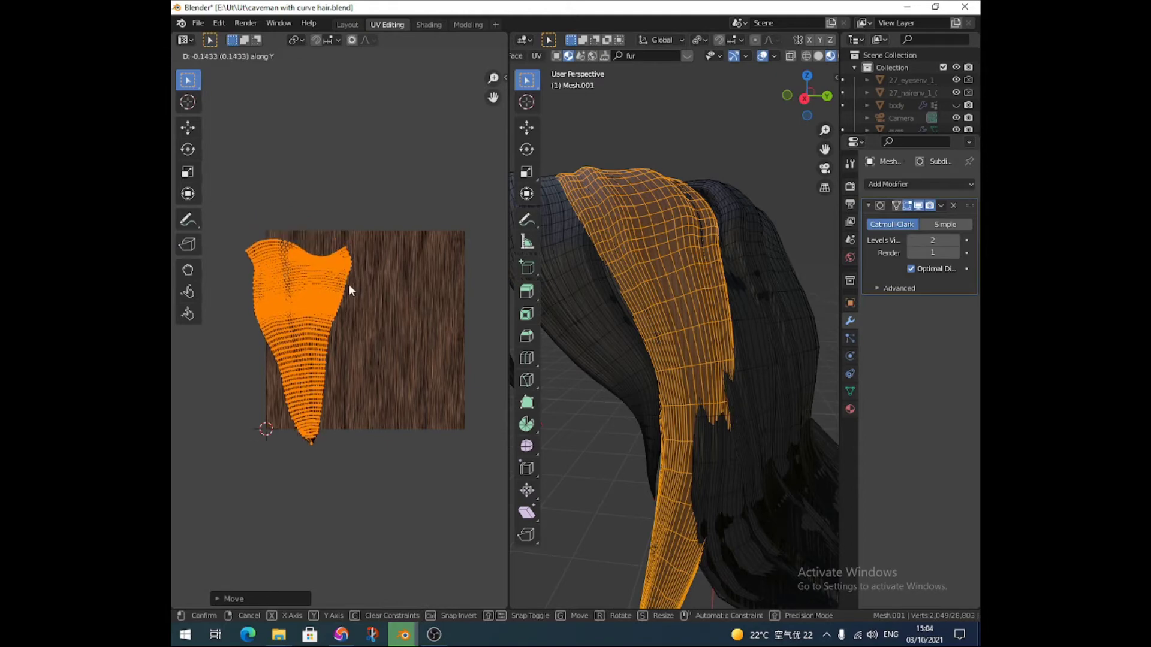
click(350, 273)
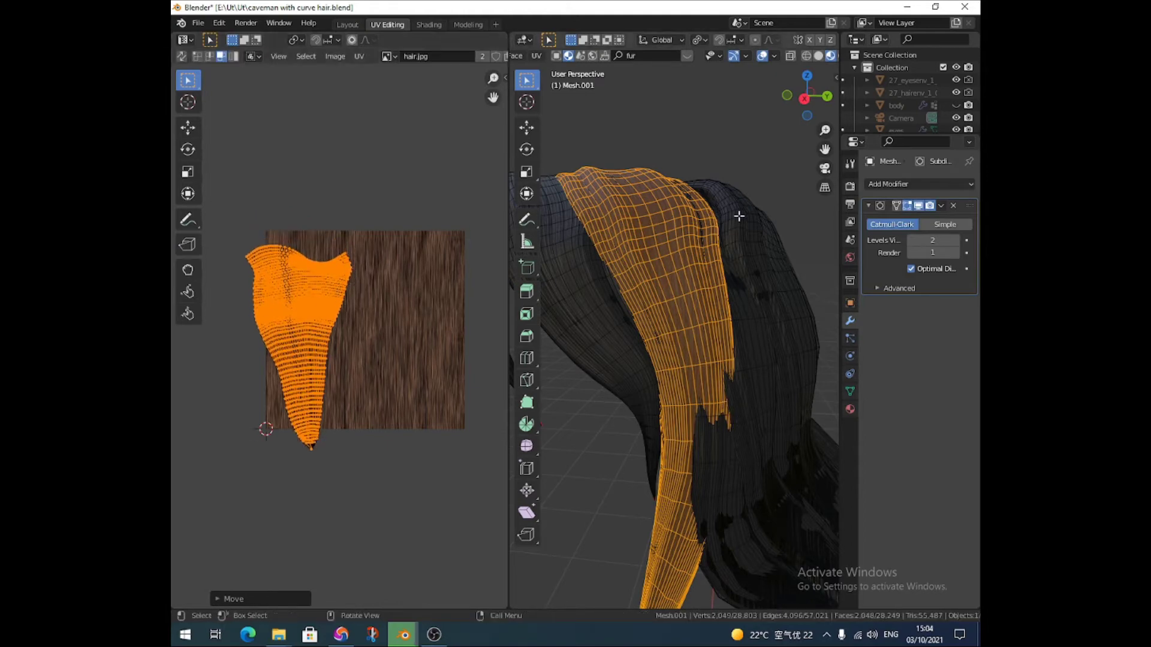
Step: Turn off viewport overlays to show the shaded hair, then switch UV selection to edges
key(n)
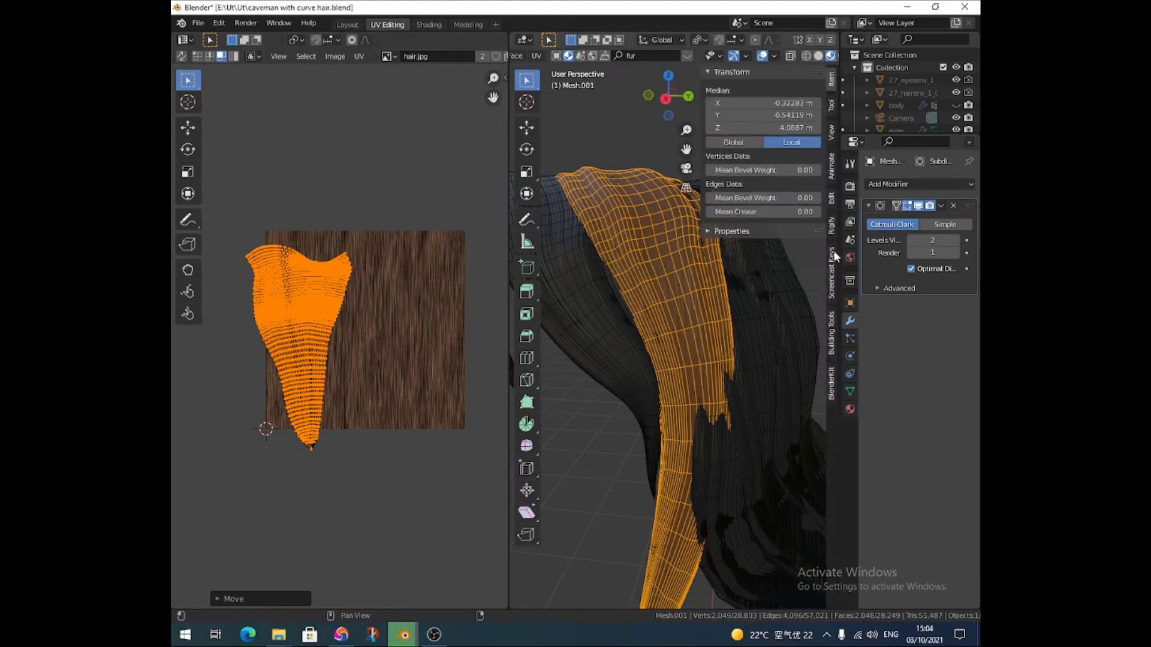
click(833, 261)
key(n)
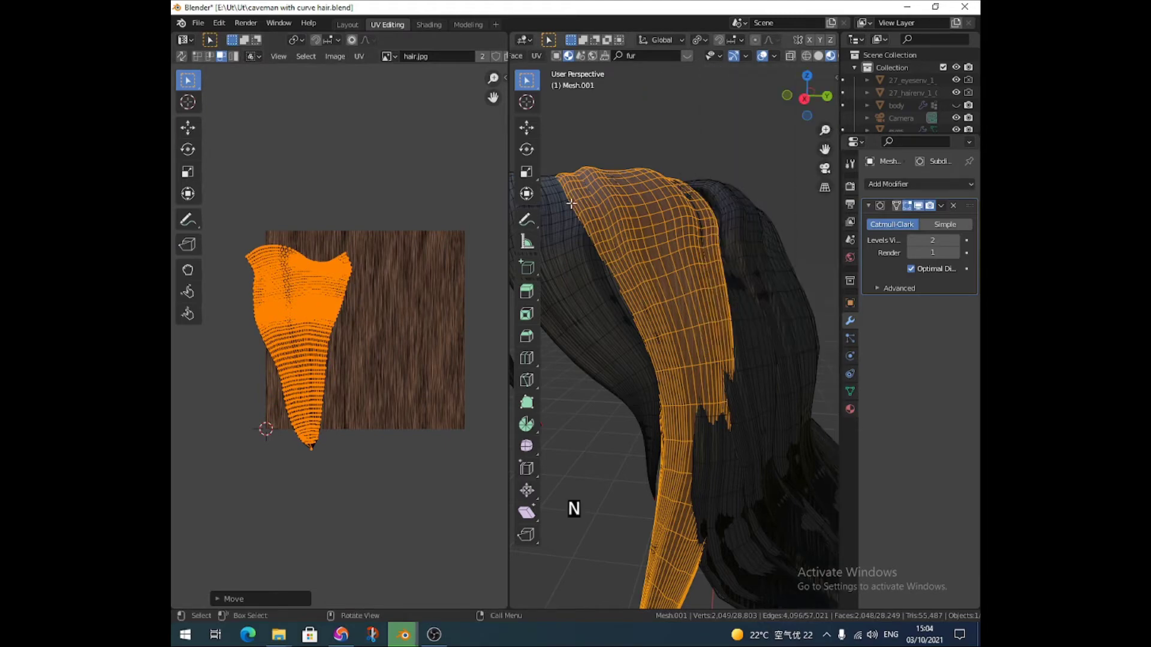
scroll(355, 283, up, 2)
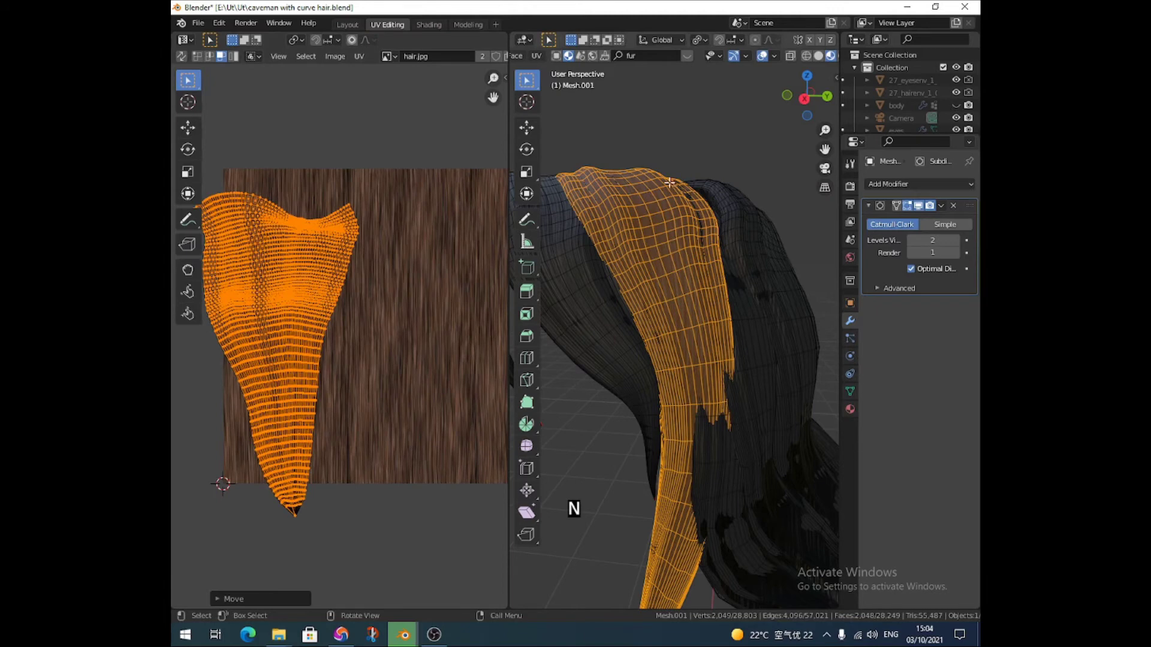
click(761, 56)
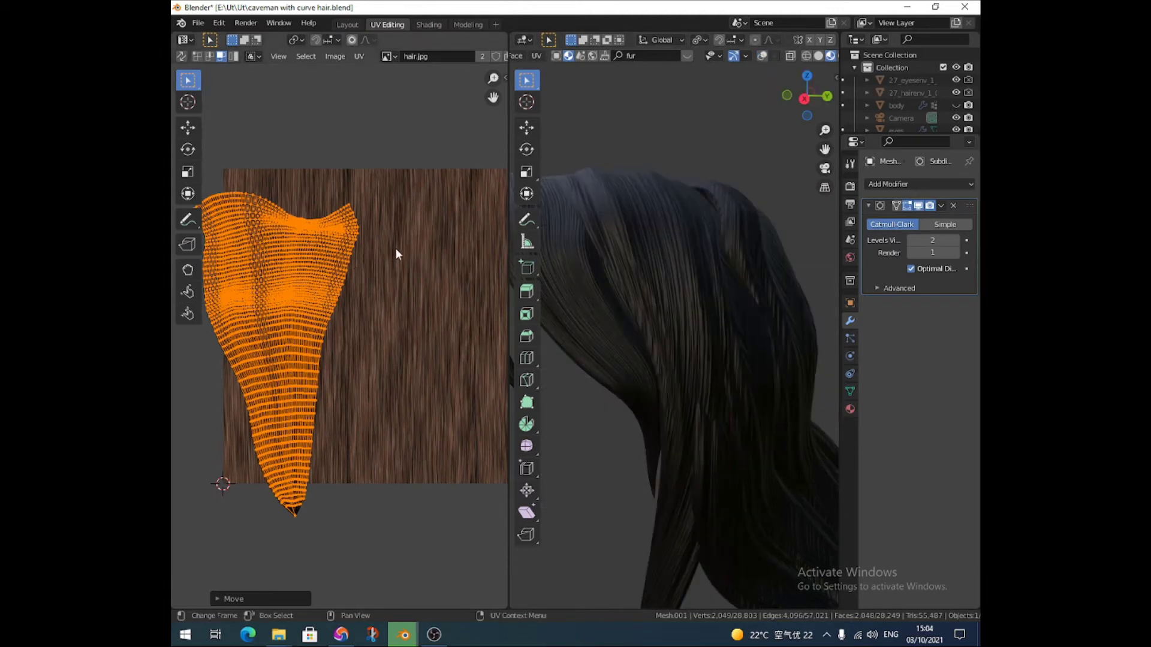
key(2)
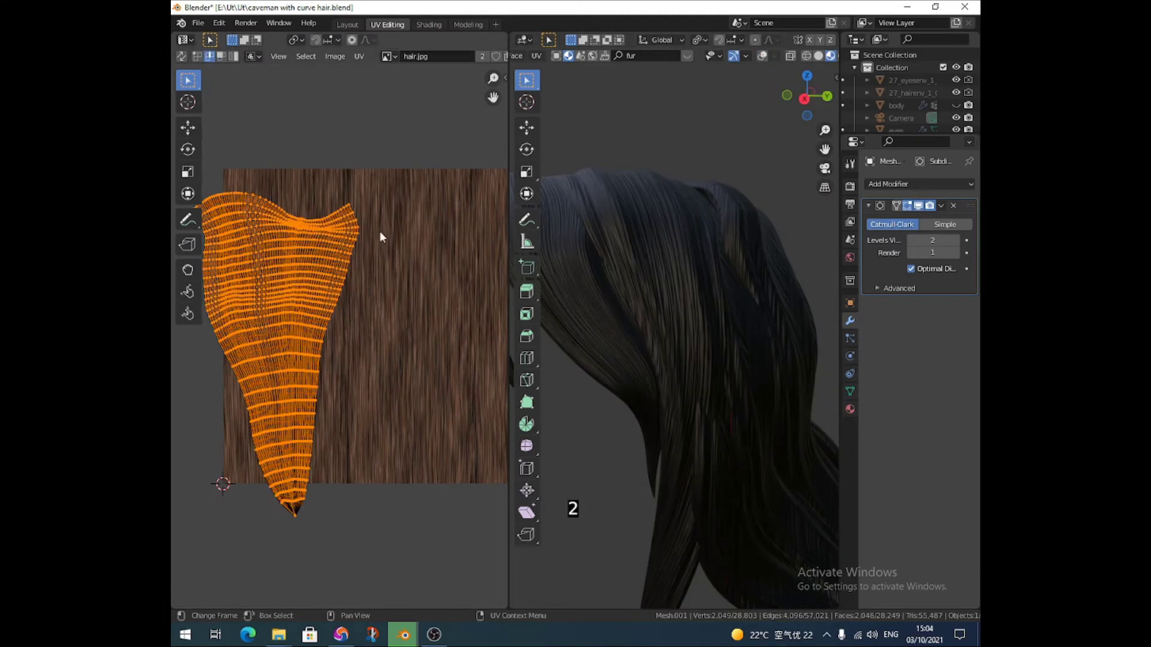
click(351, 206)
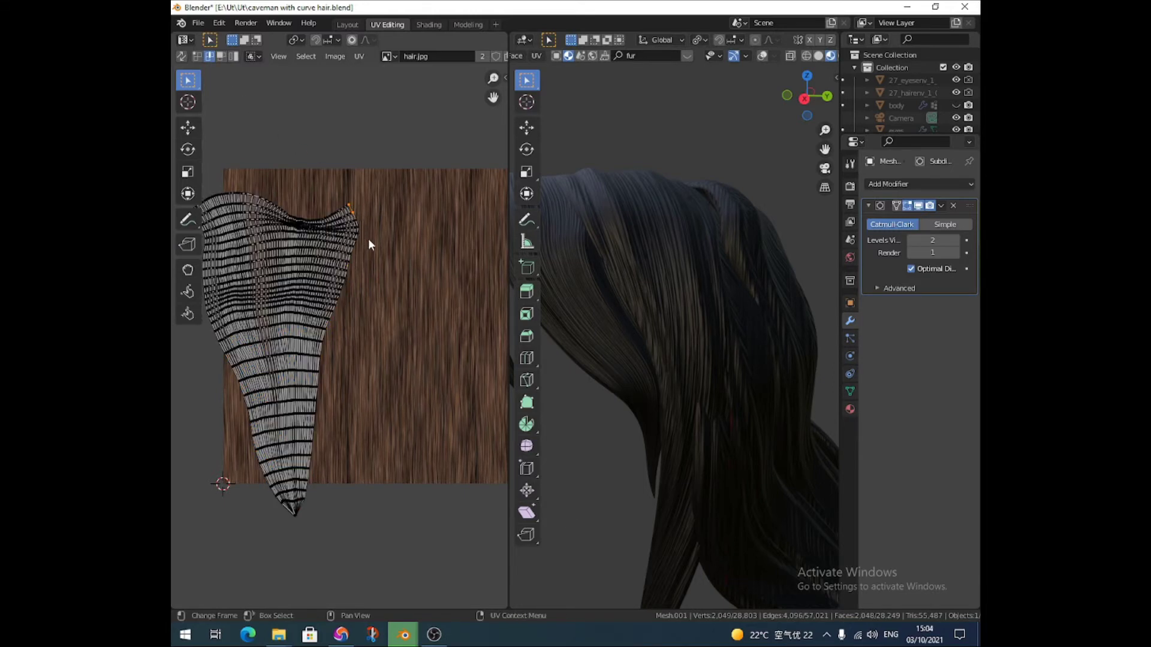
Step: Select the island's right boundary from the top-right corner down to the tip
shift+scroll(373, 252, down, 3)
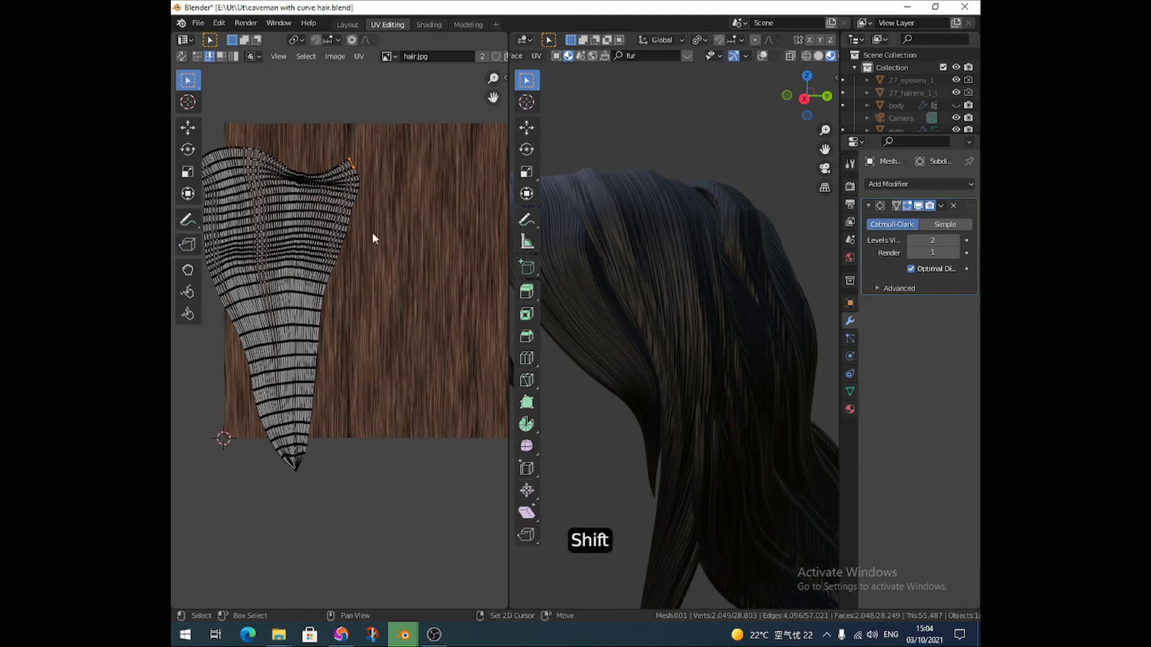
ctrl+click(301, 462)
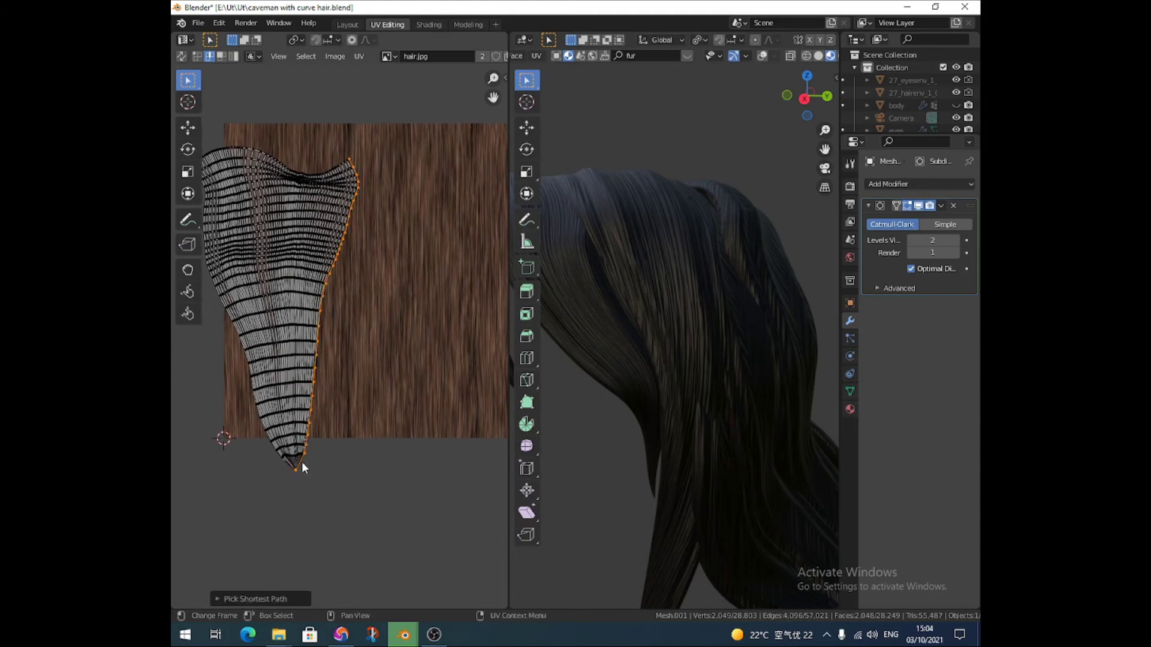
alt+click(326, 289)
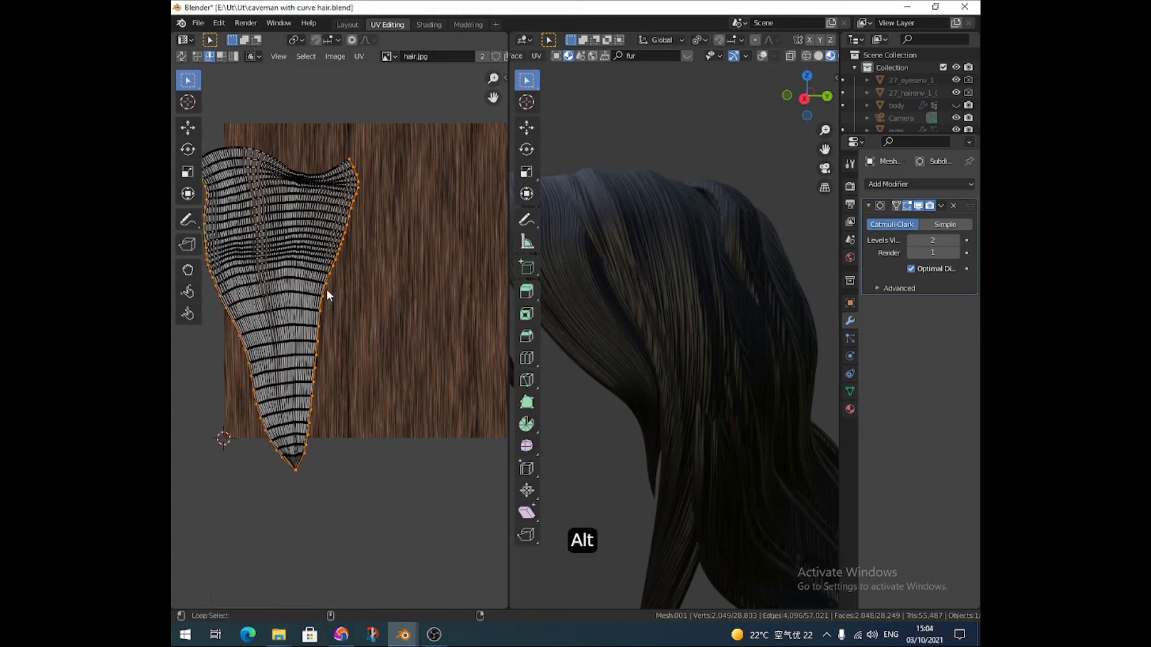
click(354, 160)
ctrl+click(304, 461)
scroll(379, 374, down, 2)
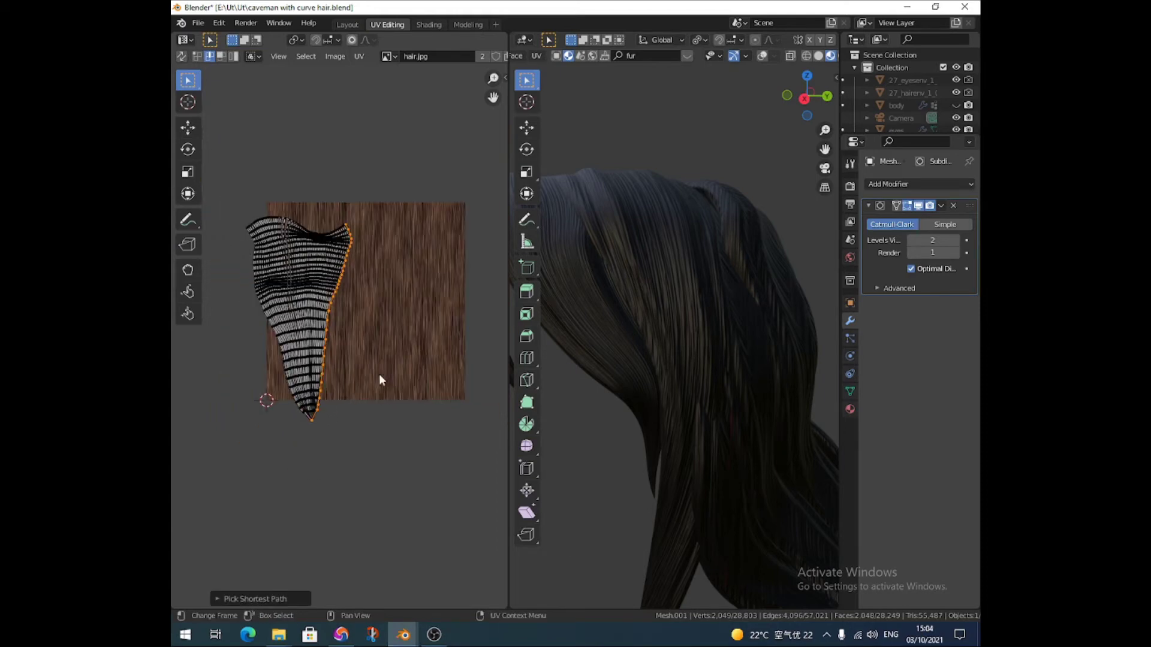
key(x)
Step: Move the right boundary outward along X, then scale it X 0 into a vertical line
key(g)
key(x)
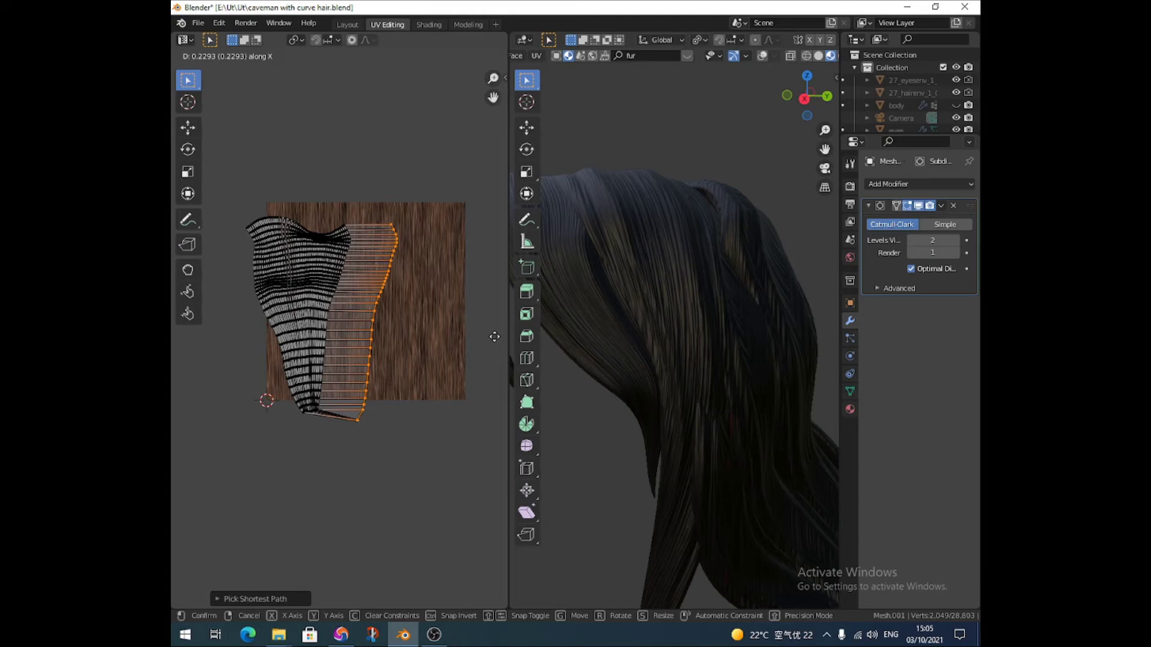
click(494, 336)
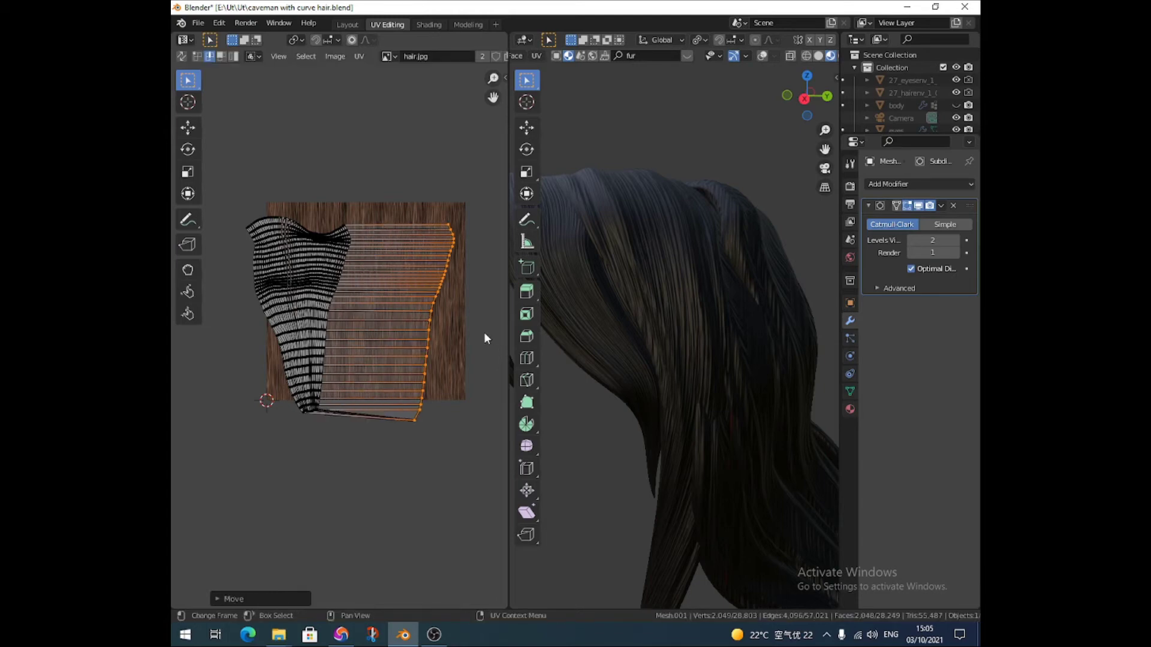
key(s)
key(x)
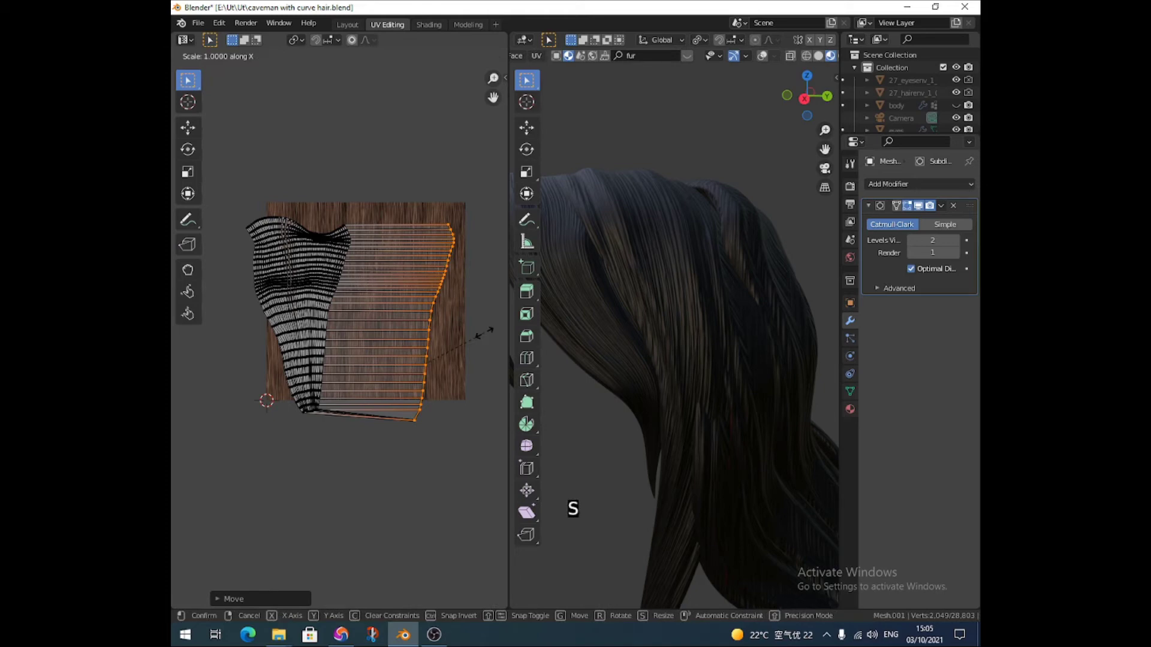
text(0)
key(Return)
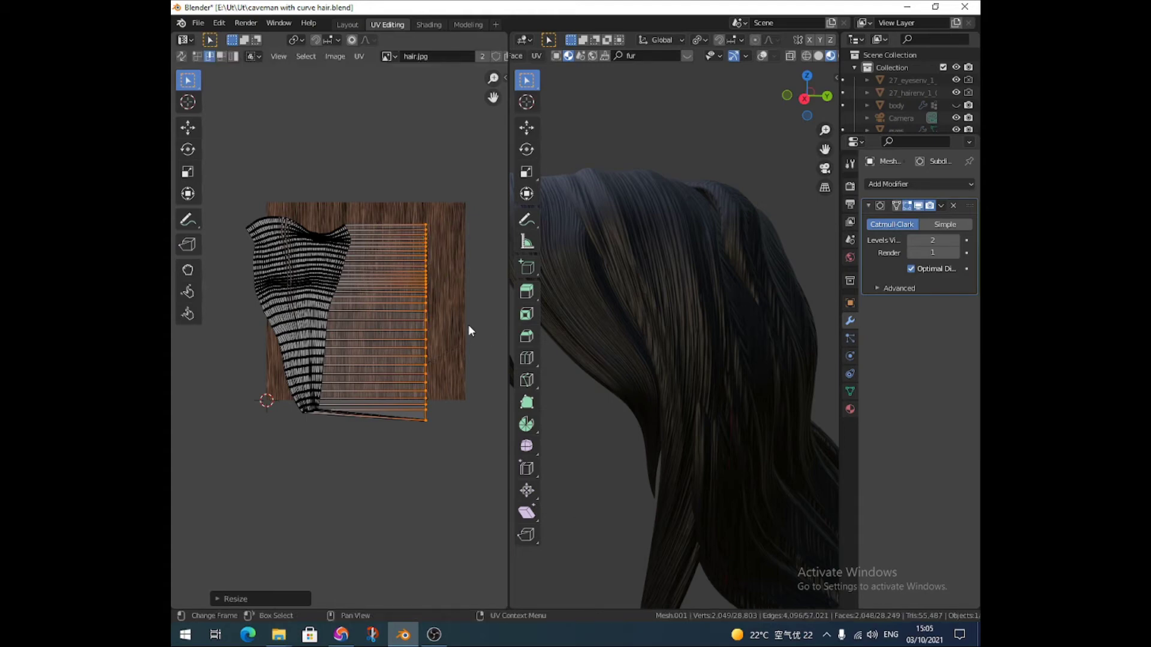
Step: Select a full UV edge column of the strip and move it along X
click(347, 228)
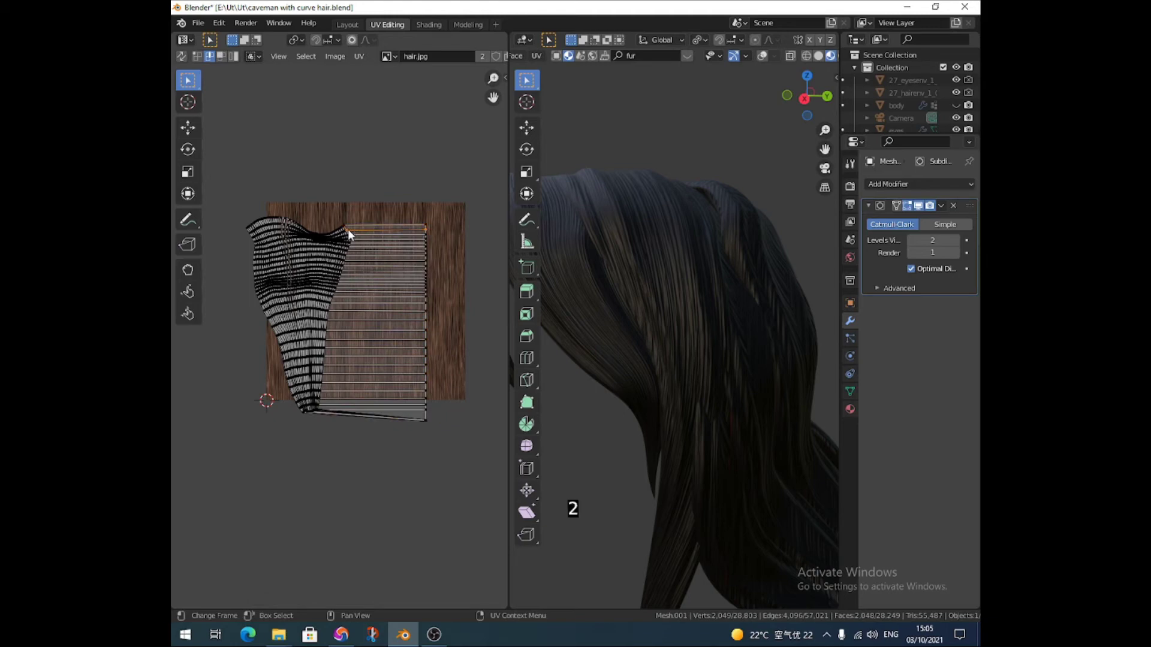
scroll(349, 232, up, 3)
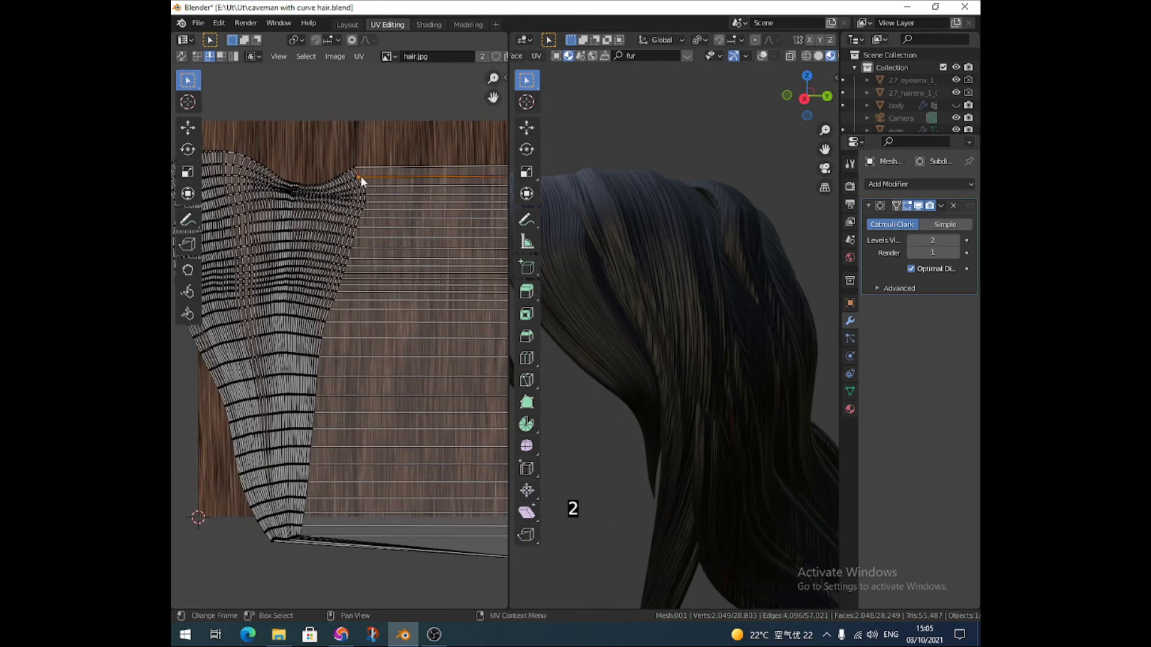
shift+click(355, 170)
shift+middle_drag(373, 304, 365, 235)
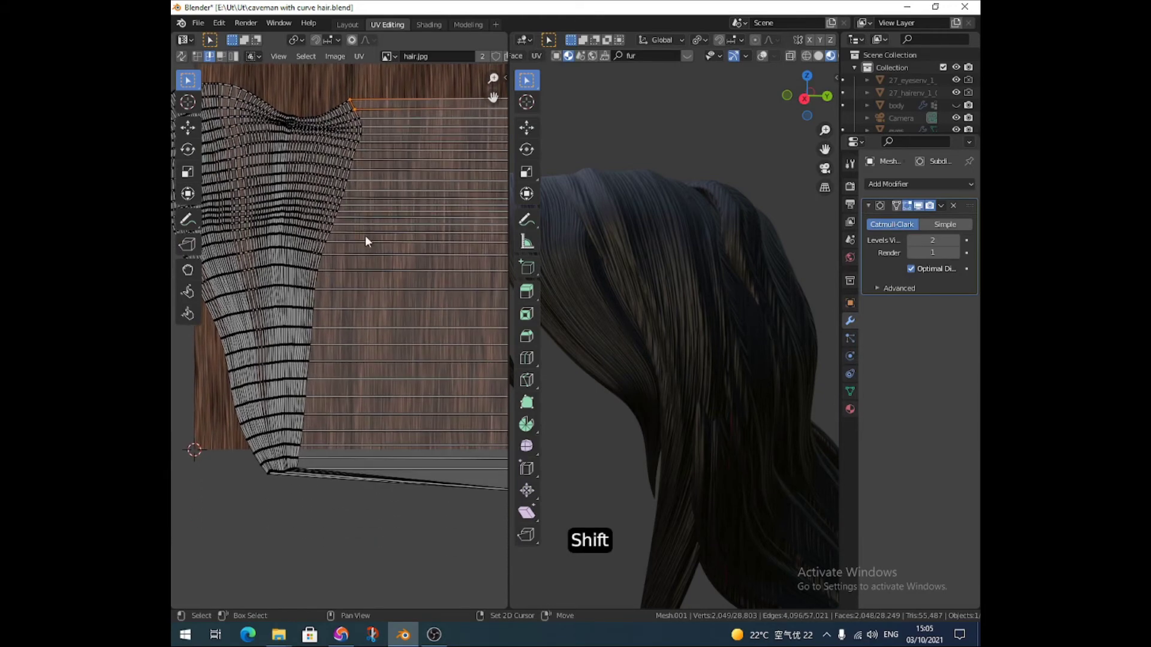
ctrl+click(298, 462)
shift+middle_drag(480, 488, 403, 426)
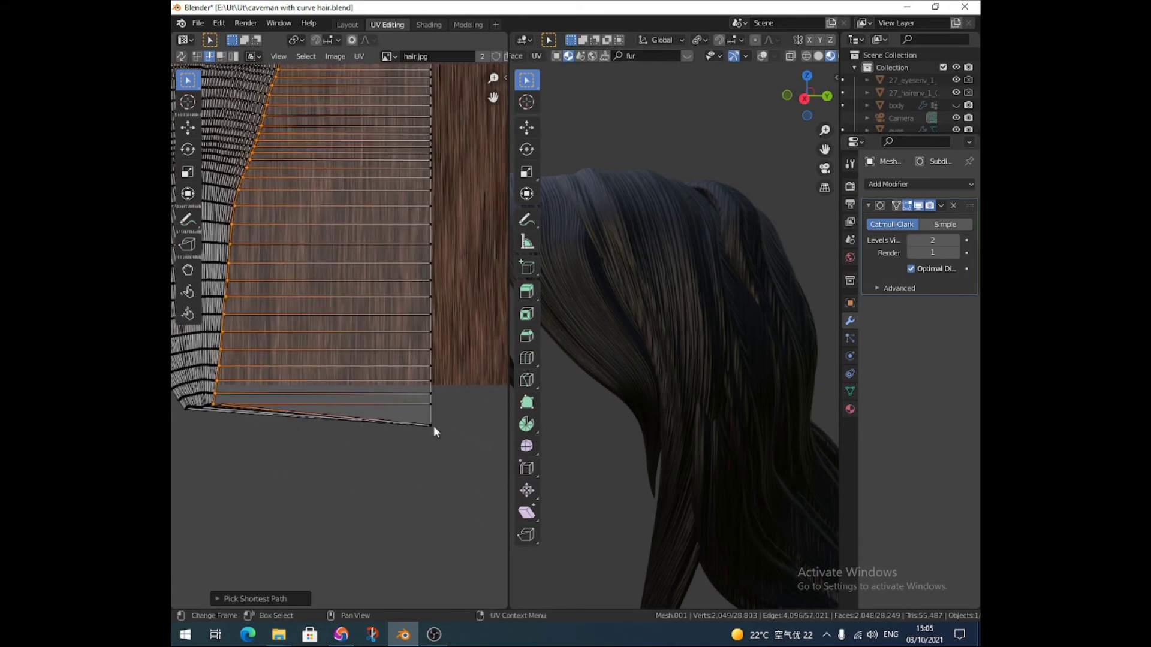
scroll(356, 341, down, 2)
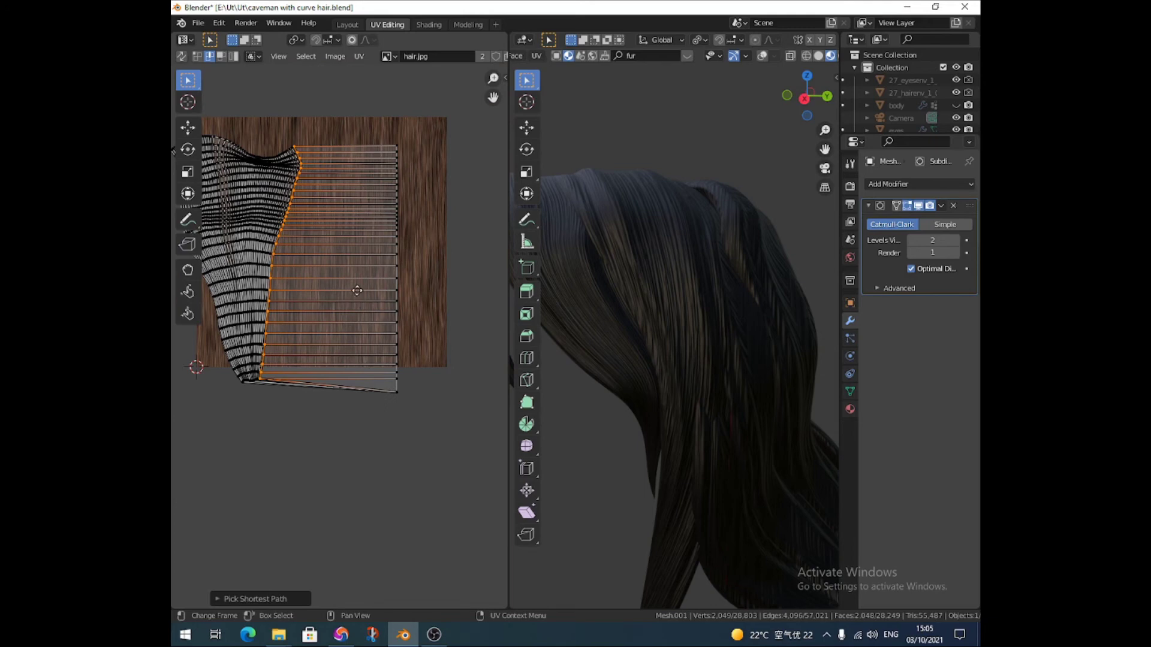
key(g)
key(x)
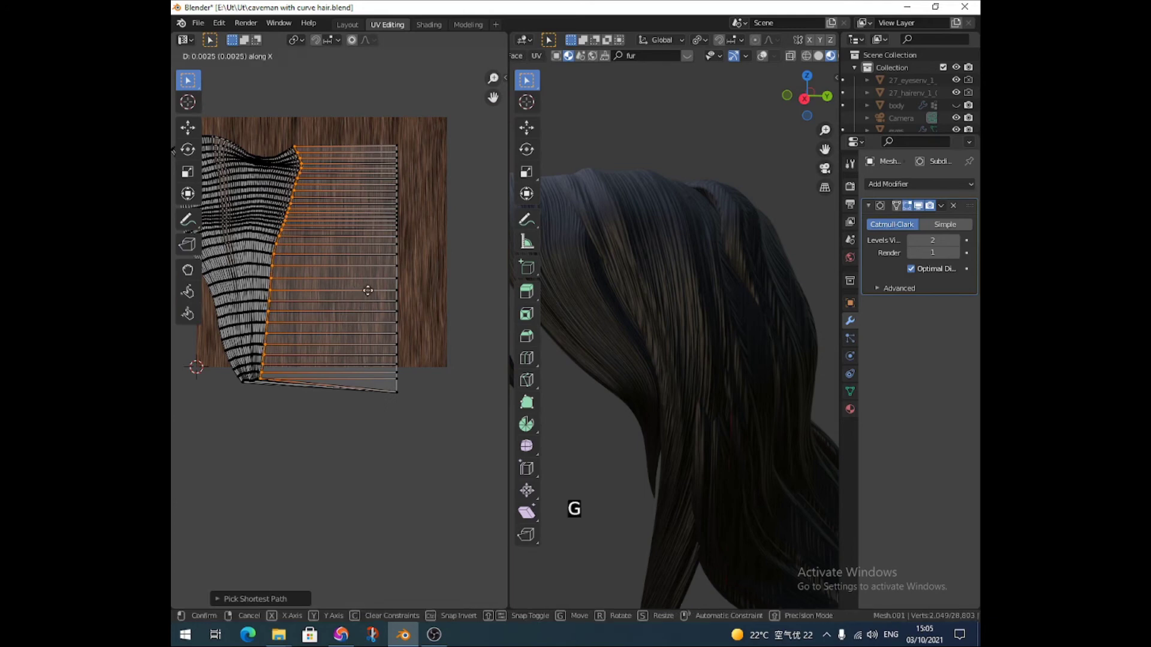
click(428, 289)
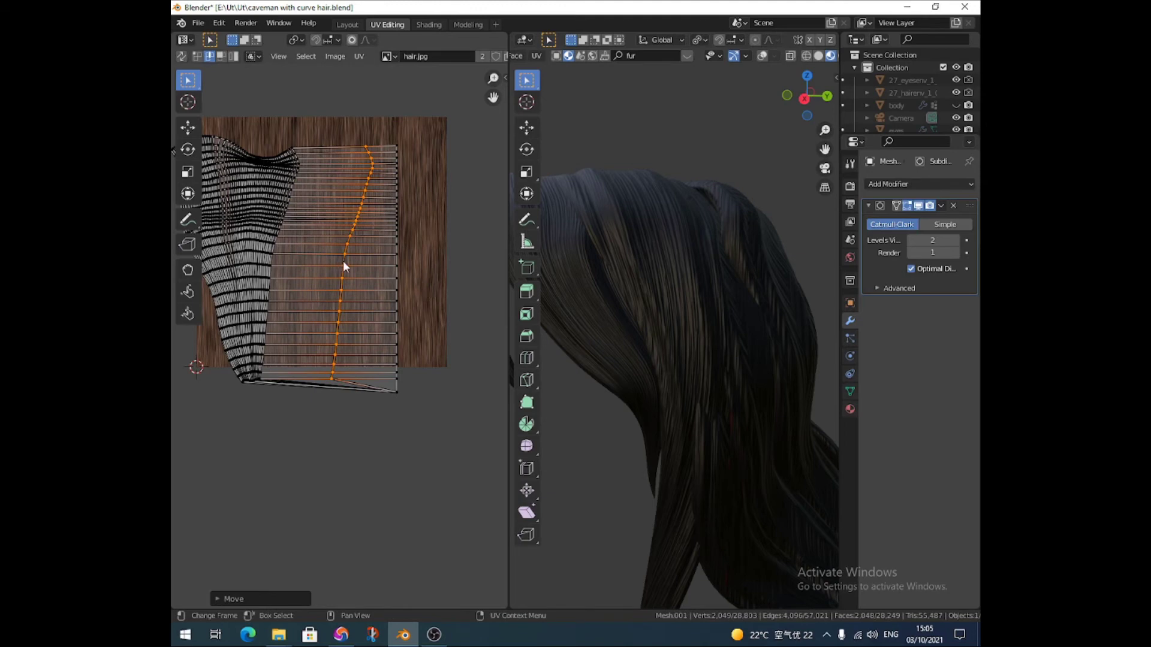
Step: Straighten the wavy column with Align X and start moving it right along X
right_click(343, 263)
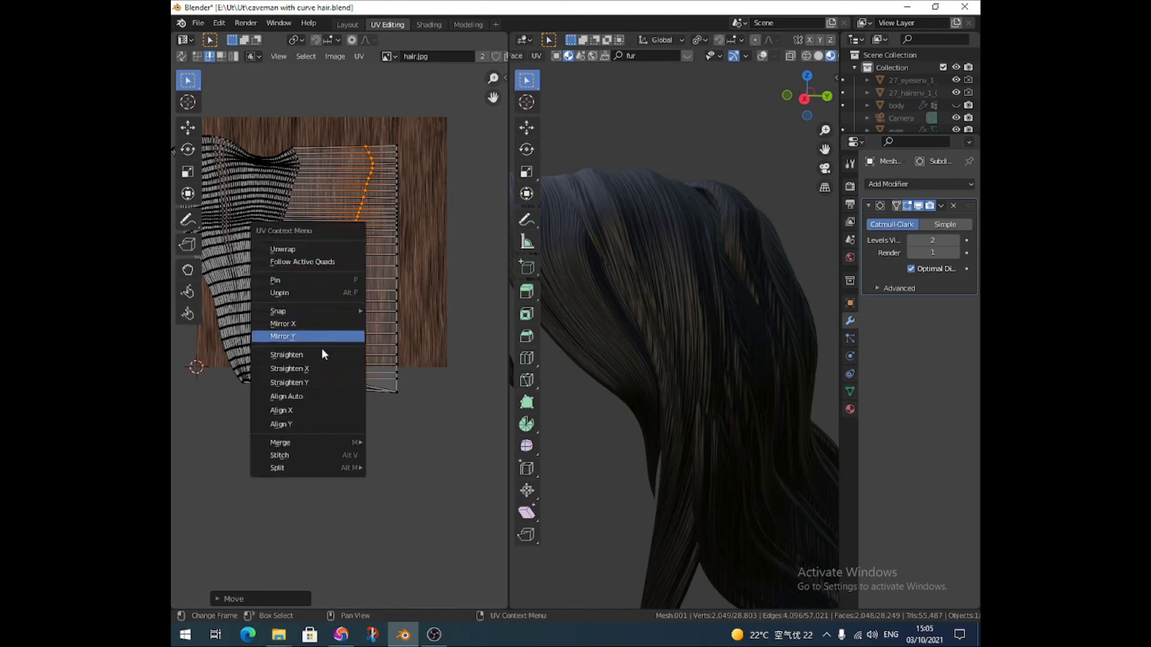
click(303, 412)
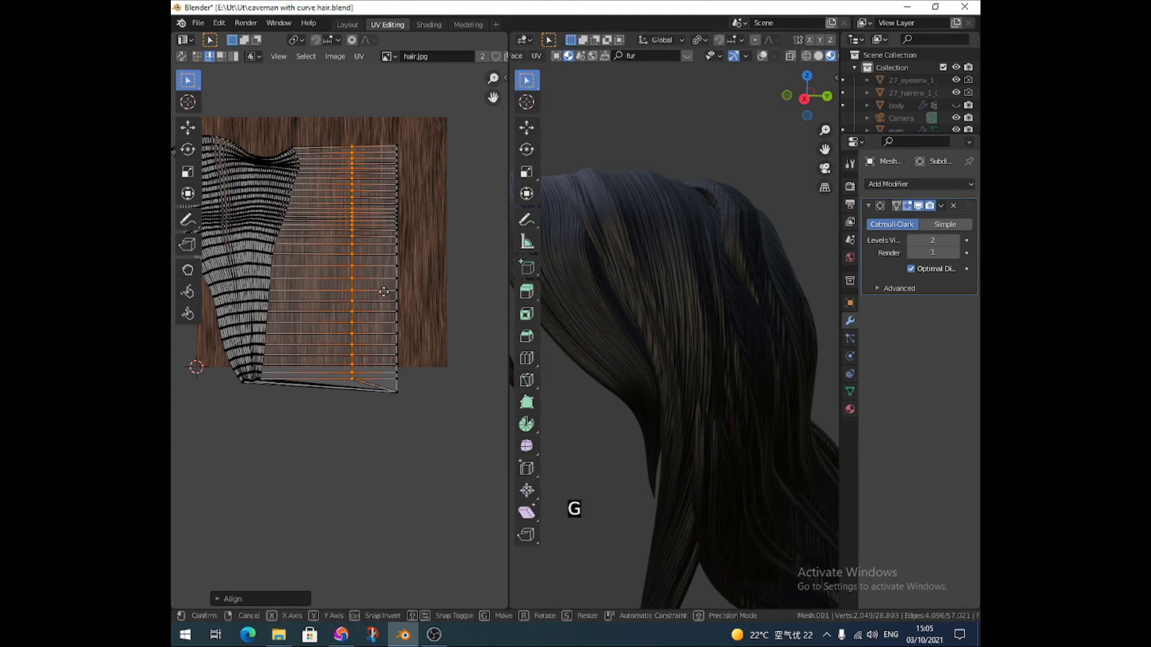
key(g)
key(x)
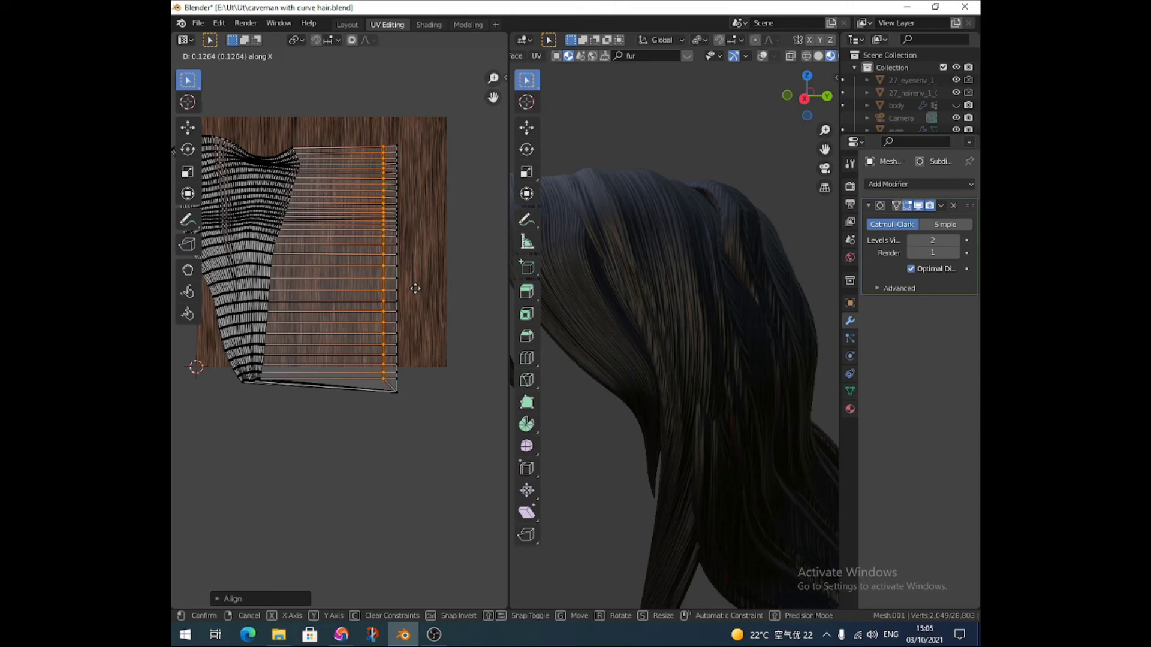
Step: Place the straightened column beside the island's right edge and switch to edge select
click(410, 288)
scroll(392, 251, up, 5)
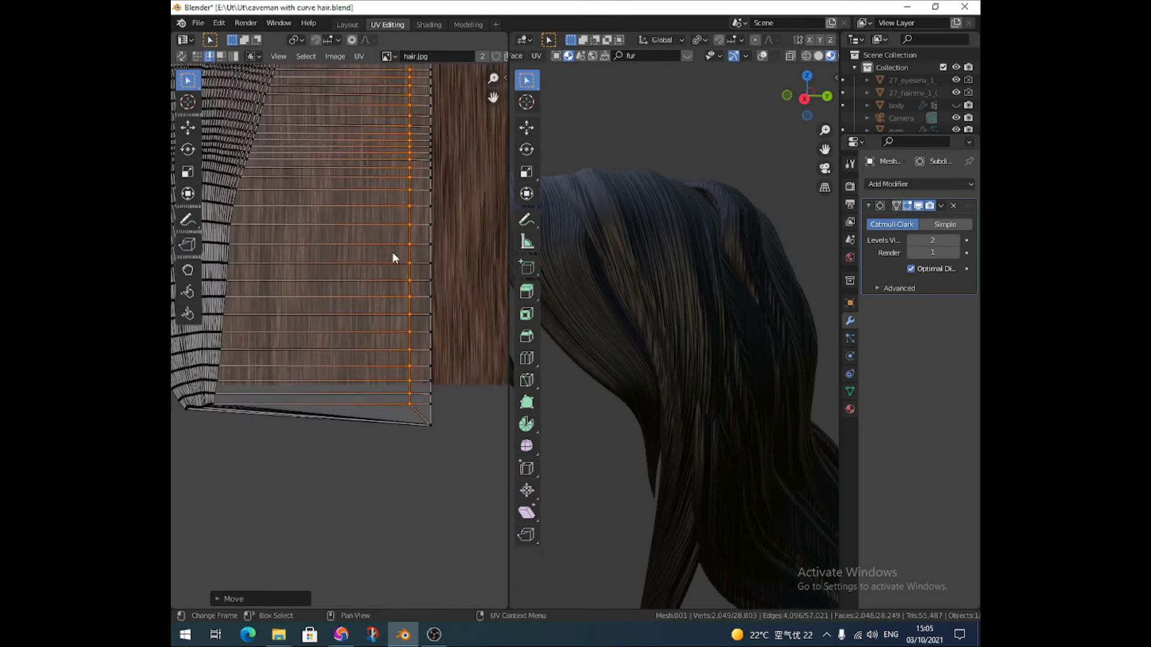
key(2)
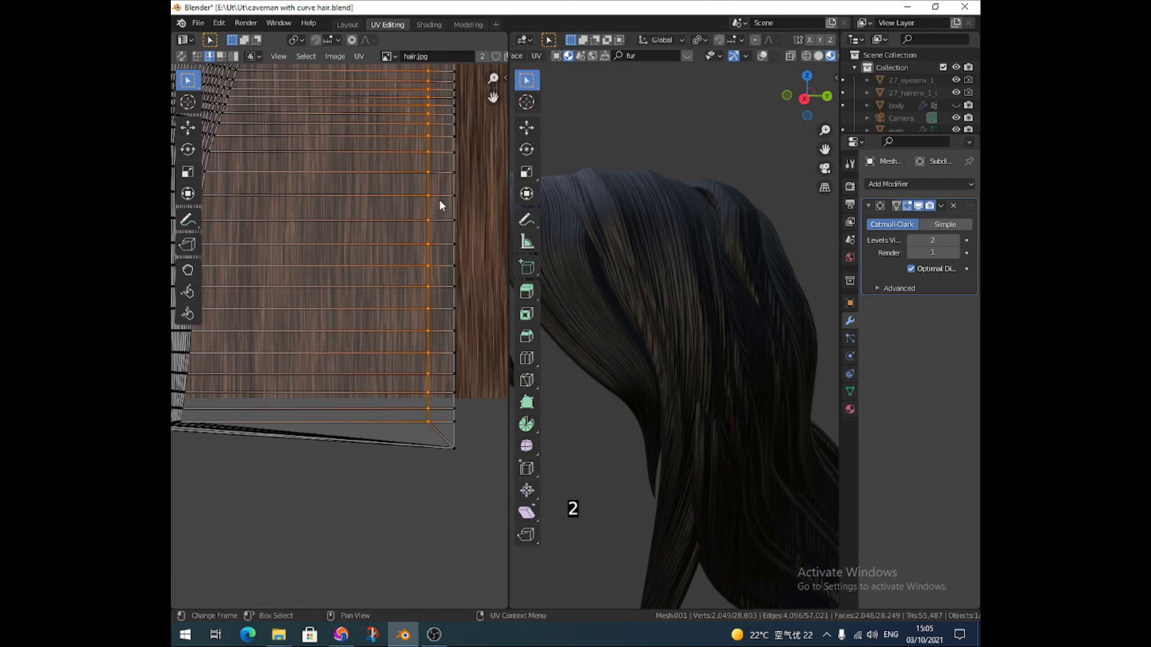
Step: Level a horizontal UV edge with Align Y, then switch to face select
right_click(440, 195)
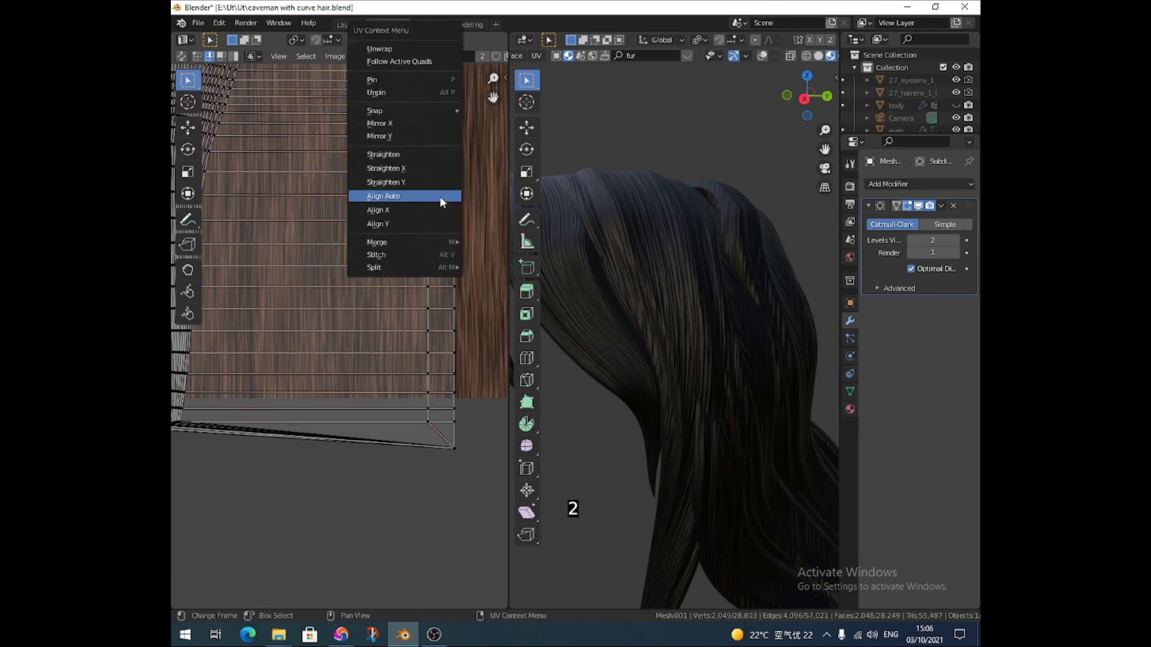
click(423, 224)
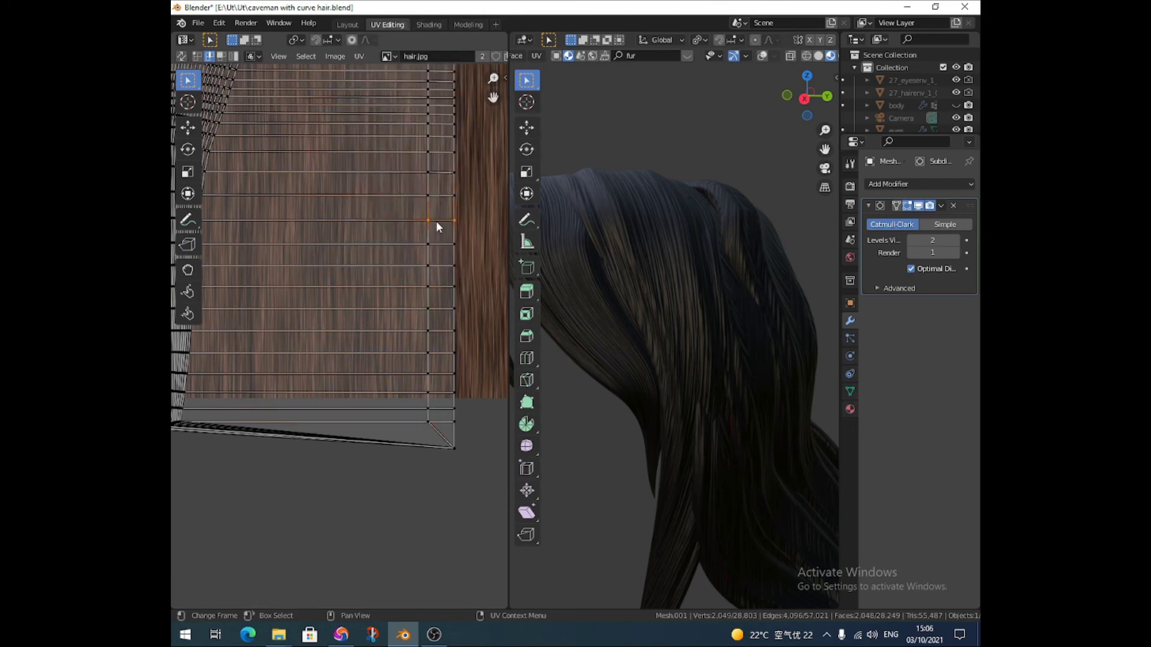
right_click(437, 223)
click(438, 226)
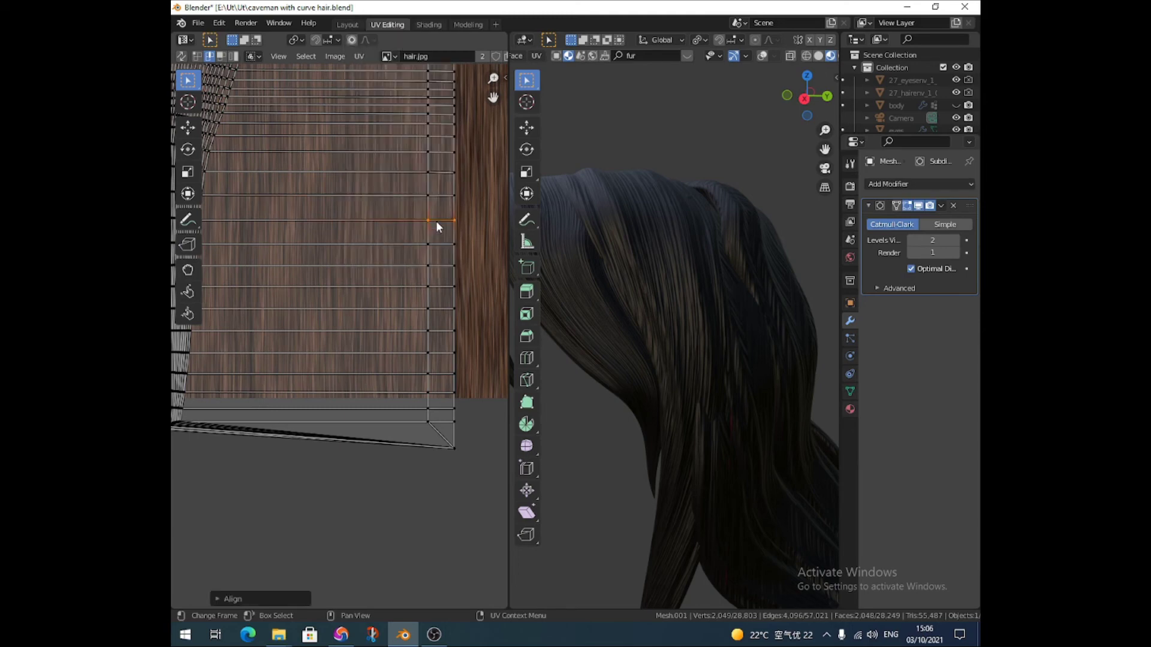
key(3)
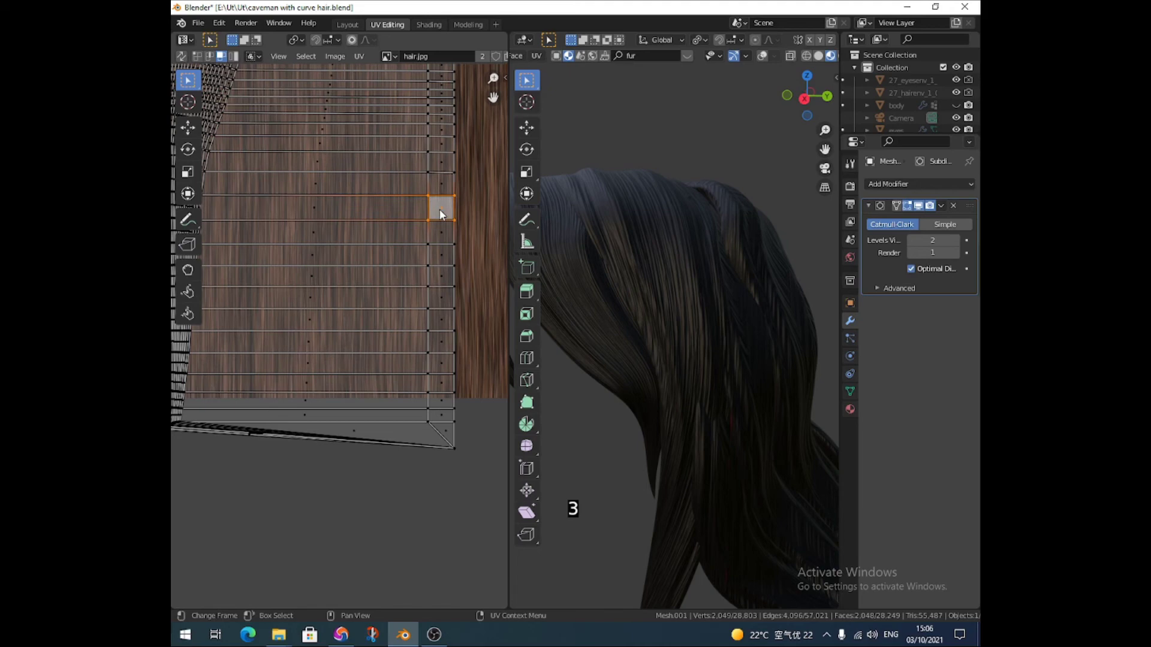
Step: Select the whole hair UV island and straighten it into an even rectangular grid with Follow Active Quads
key(l)
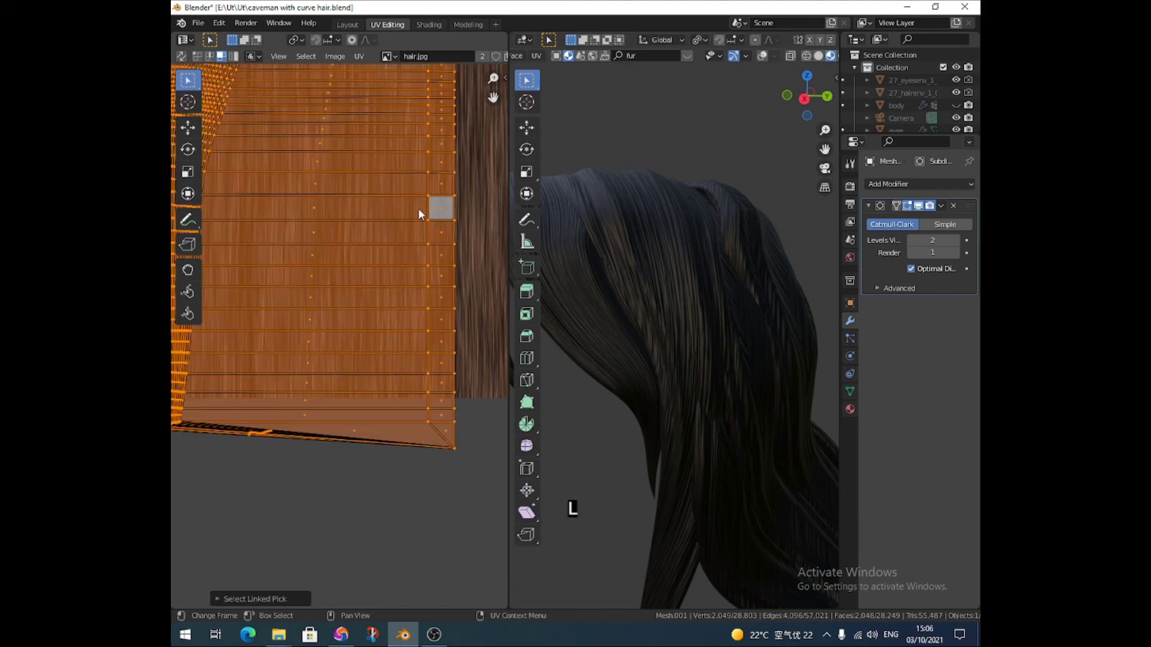
right_click(419, 203)
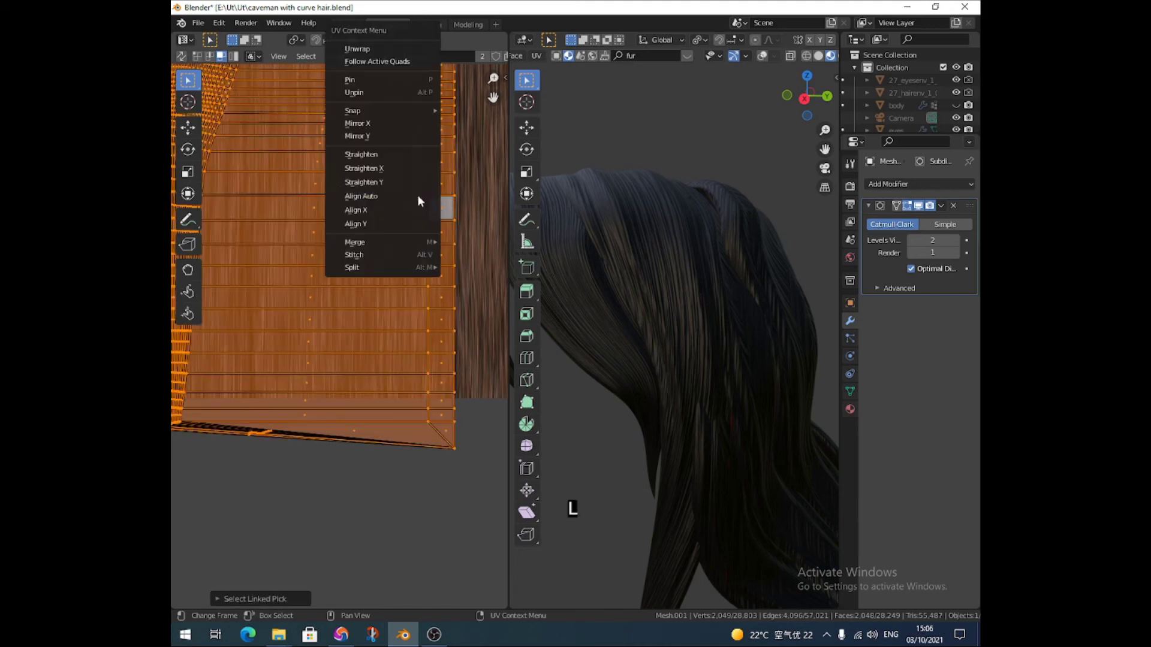
click(389, 61)
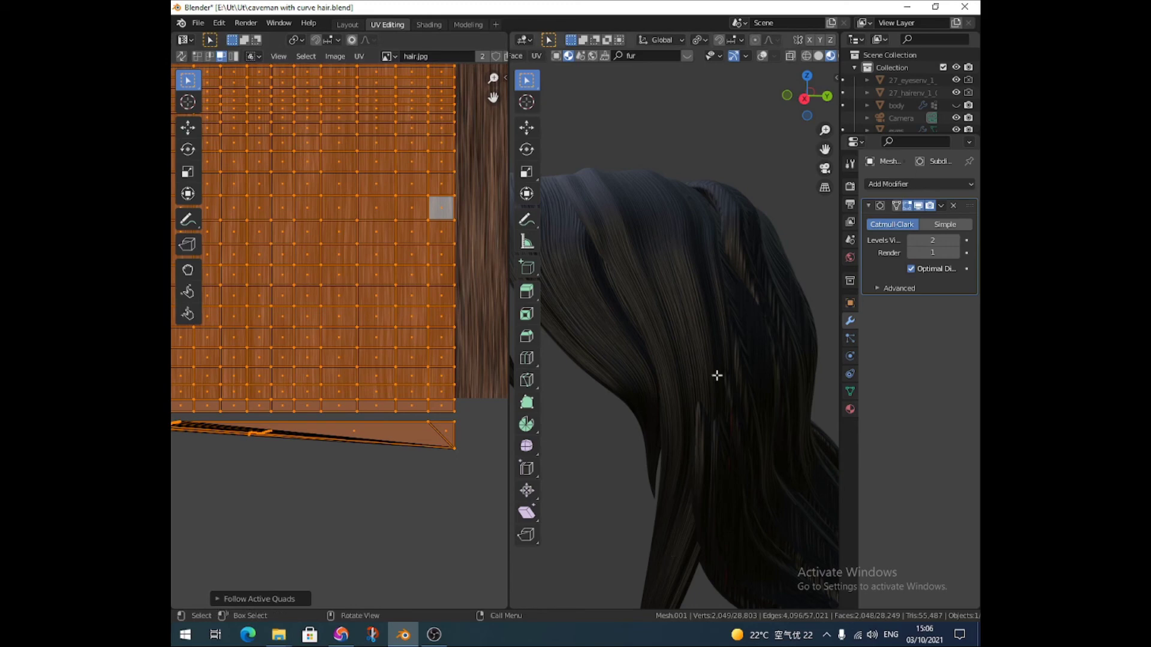
scroll(402, 234, down, 3)
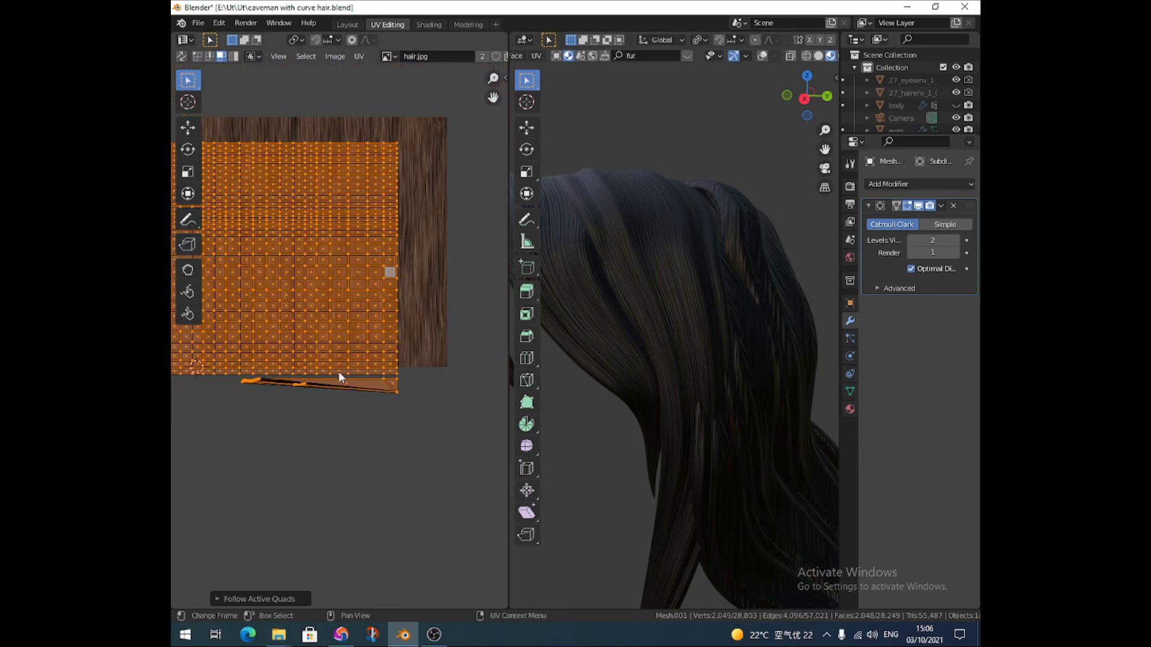
shift+middle_drag(660, 403, 659, 276)
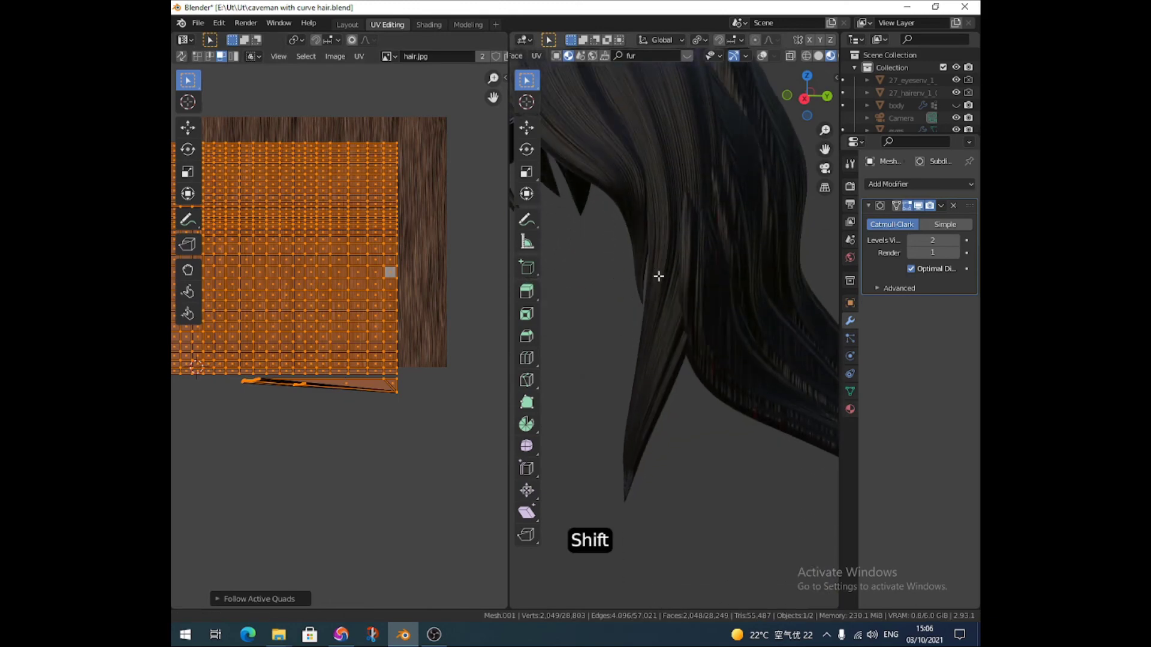
Step: Scale the hair UV island along X to about 0.68 of its width
shift+middle_drag(650, 493, 626, 397)
key(s)
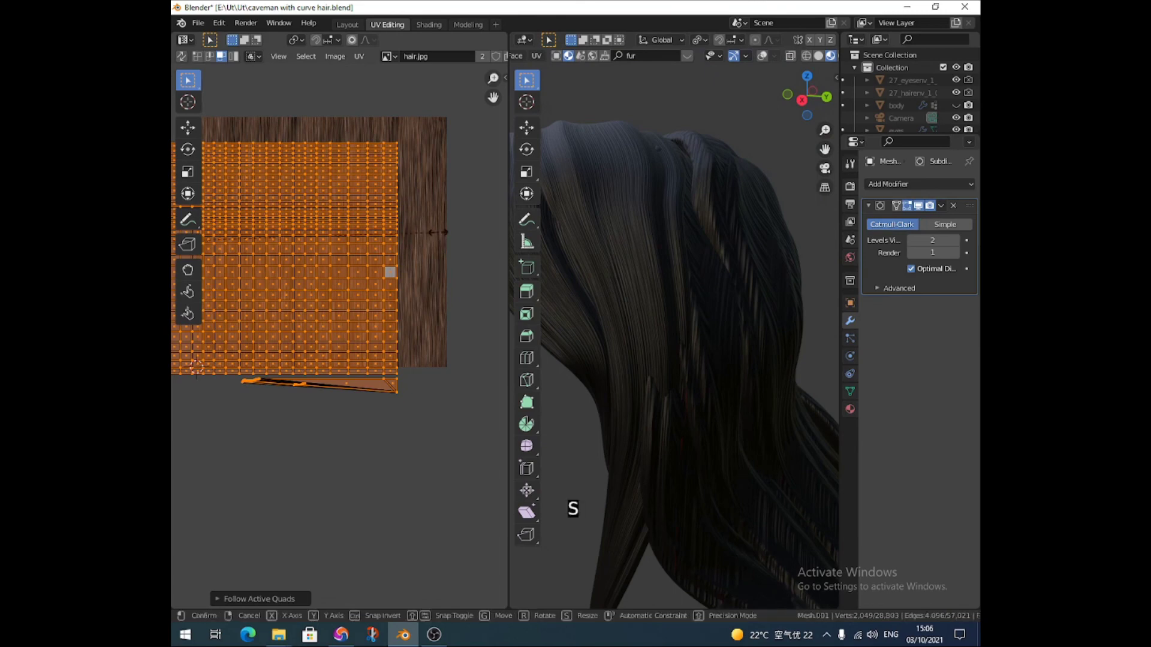
key(x)
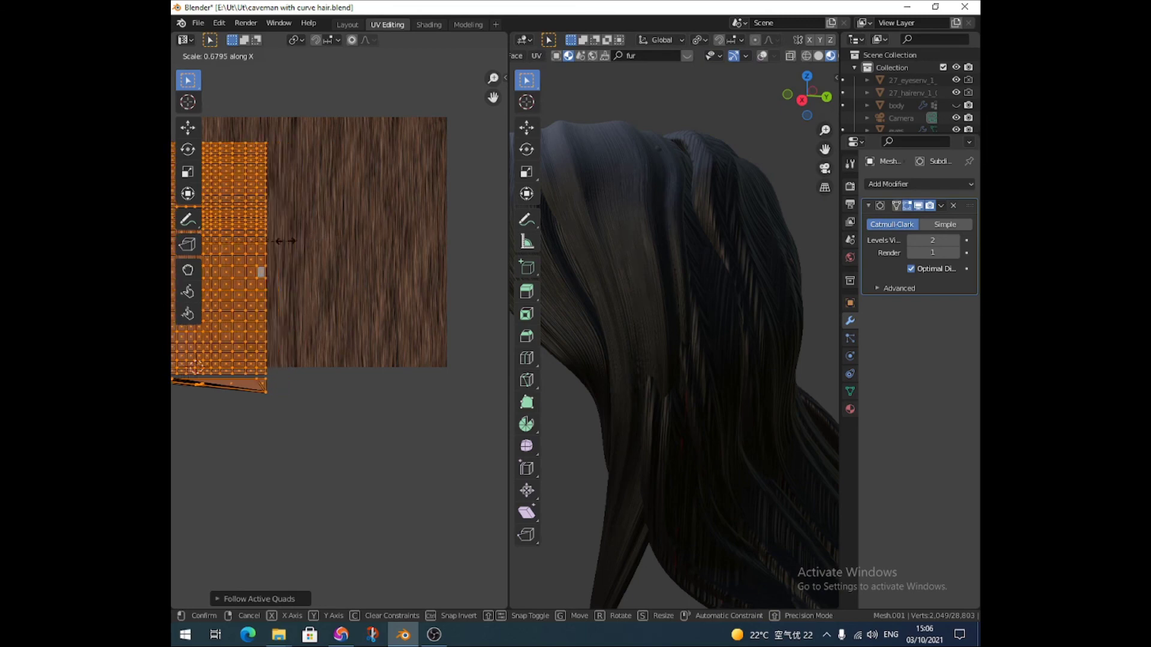
click(286, 243)
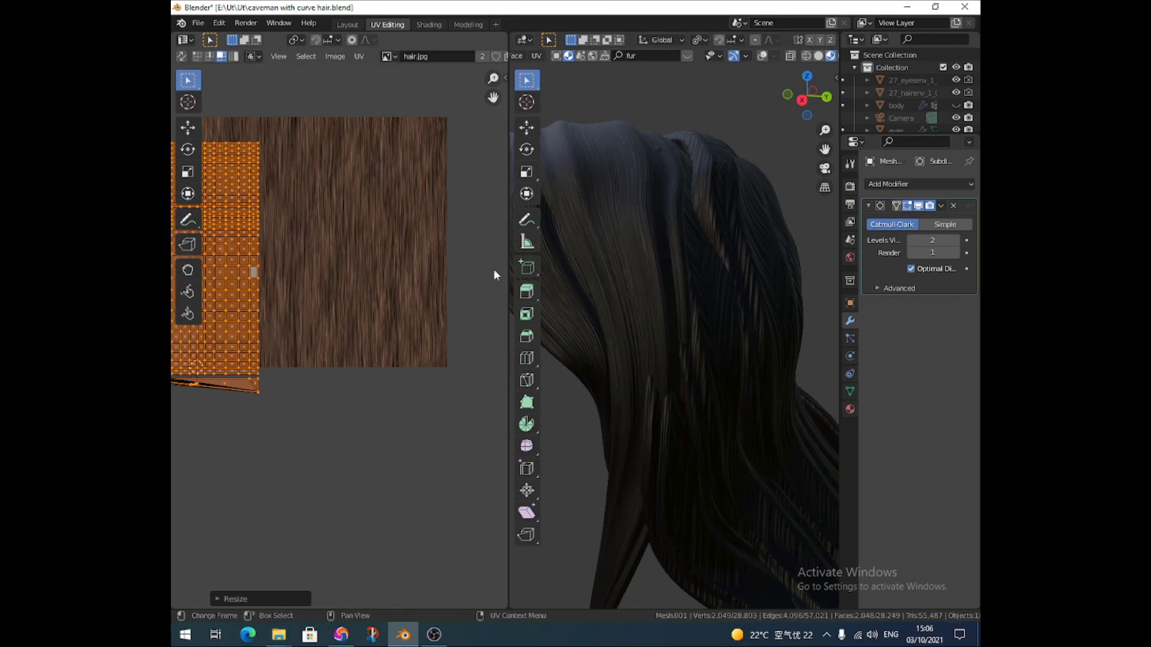
middle_drag(556, 291, 680, 303)
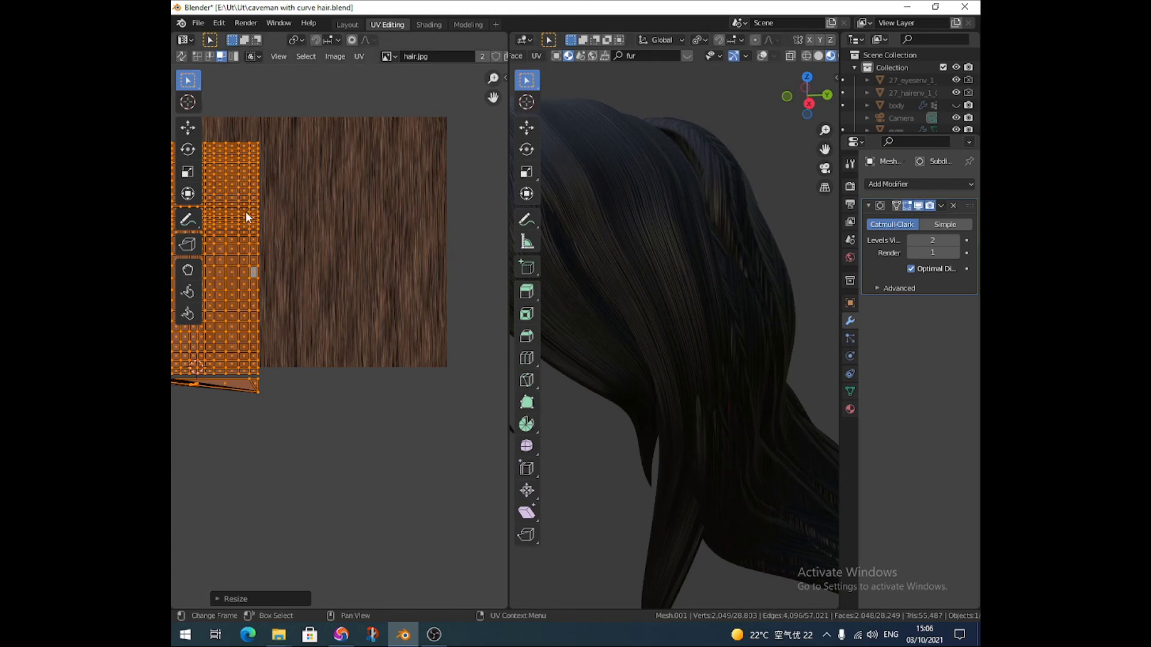
middle_drag(578, 230, 651, 259)
Step: Show the hair's edit-mesh wireframe and reapply Follow Active Quads to the narrowed island
click(762, 55)
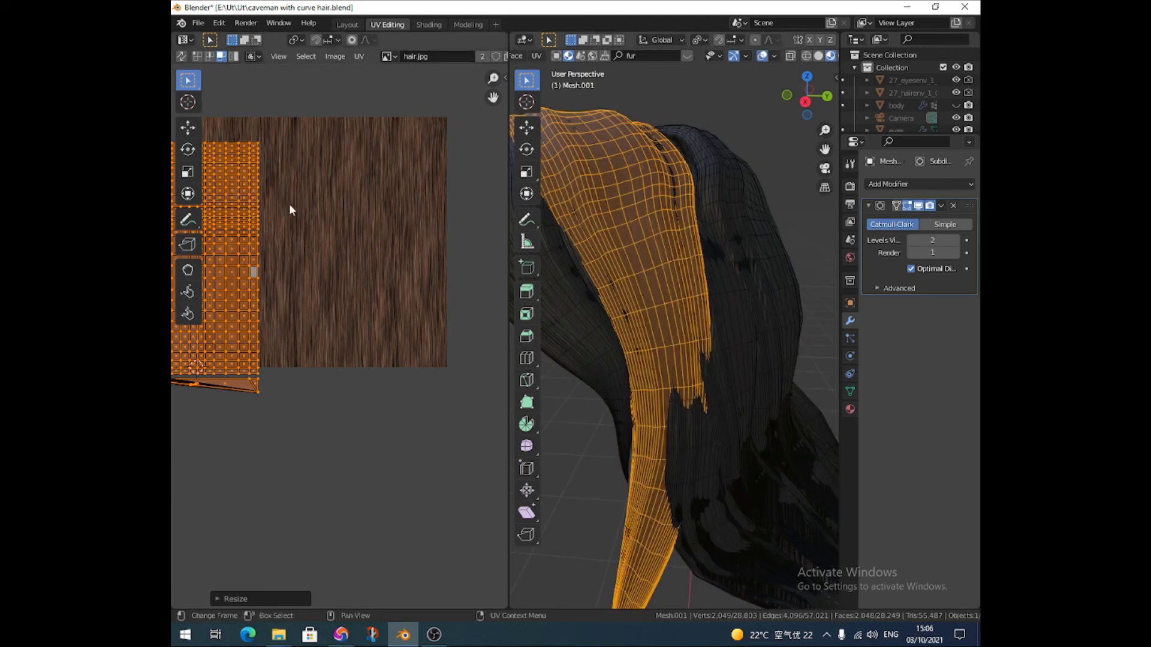
right_click(265, 258)
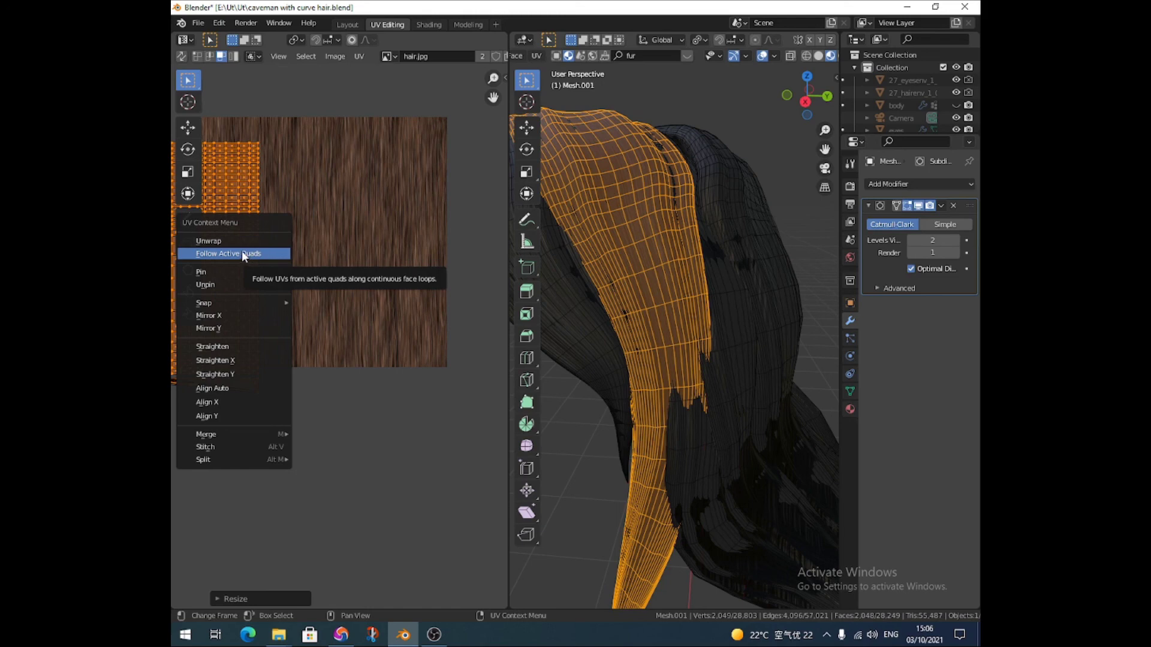
click(242, 255)
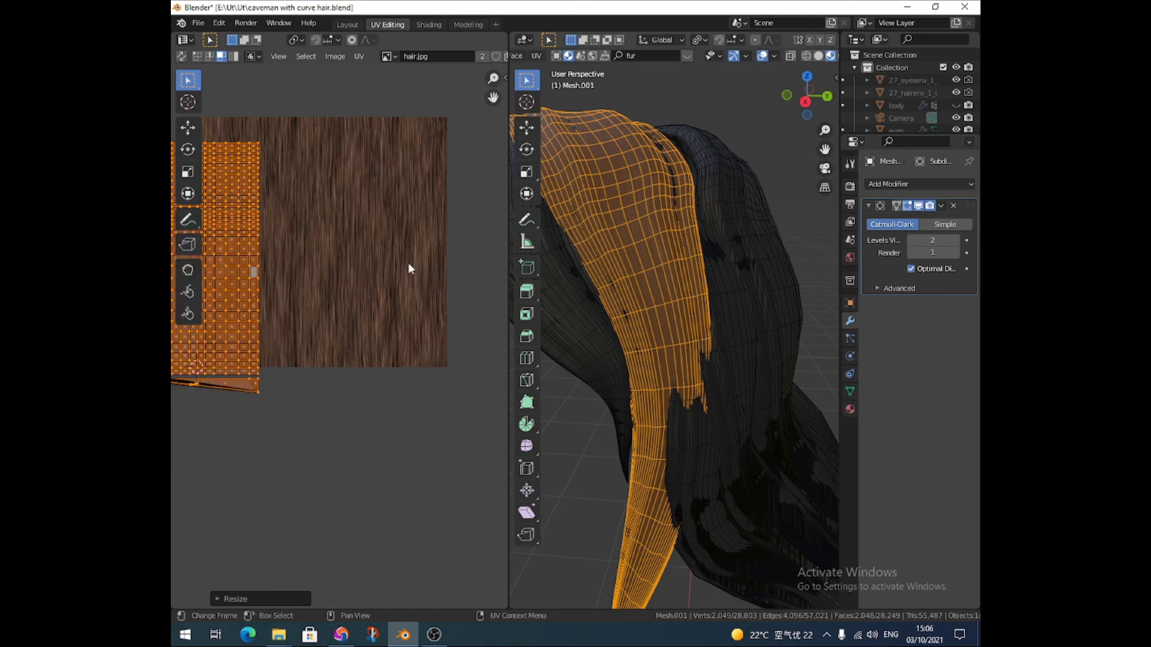